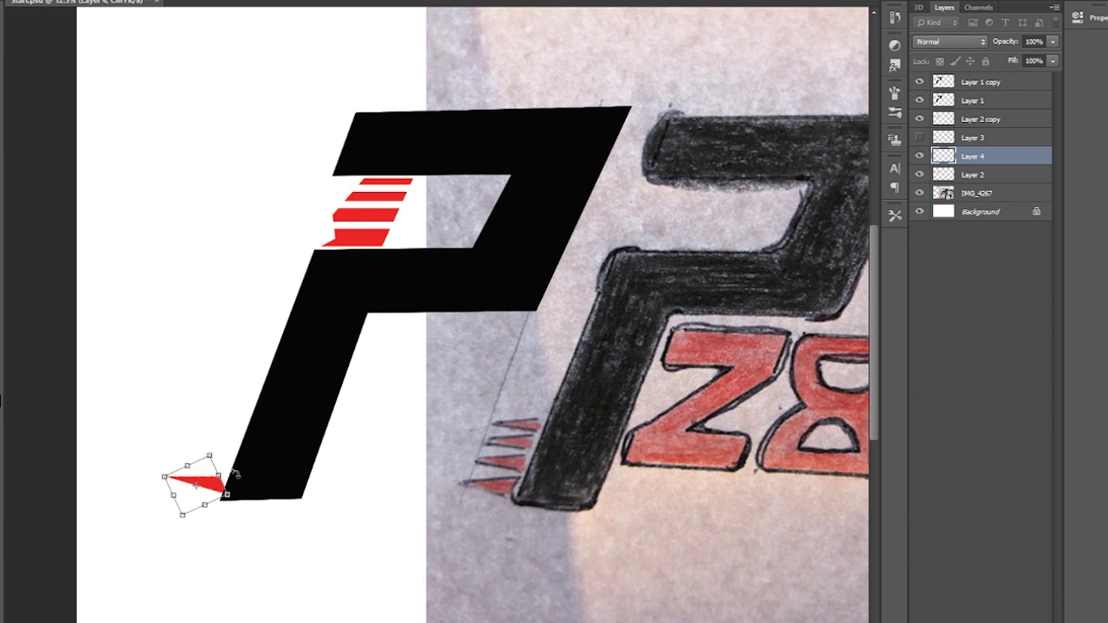
Duplicate the red spike layer twice and stack the copies above the first spike beside the P's lower stem.
key(ctrl+j)
drag(516, 467, 232, 445)
right_click(999, 156)
click(865, 180)
key(Return)
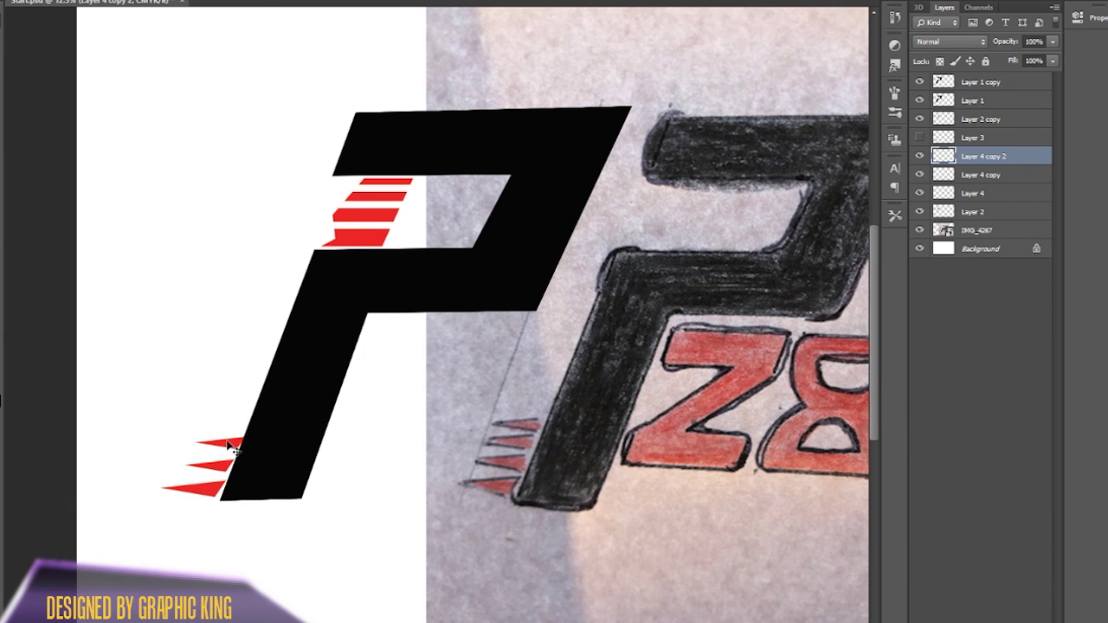
Duplicate the top red spike once more and place the fourth spike above the others along the stem's edge.
key(ctrl+plus)
key(ctrl+j)
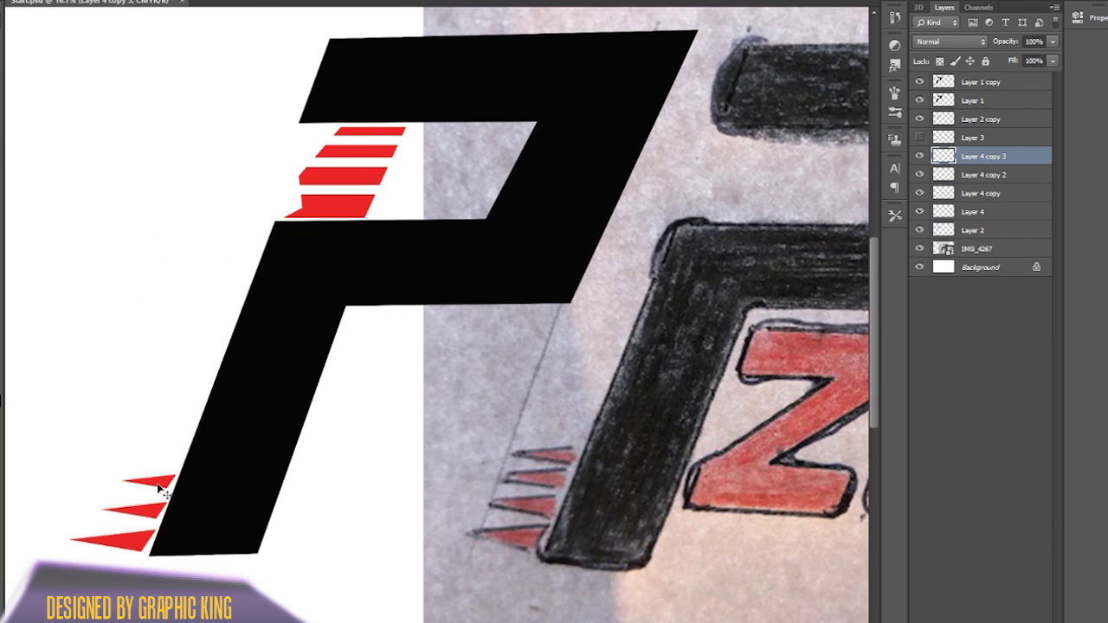
key(ctrl+plus)
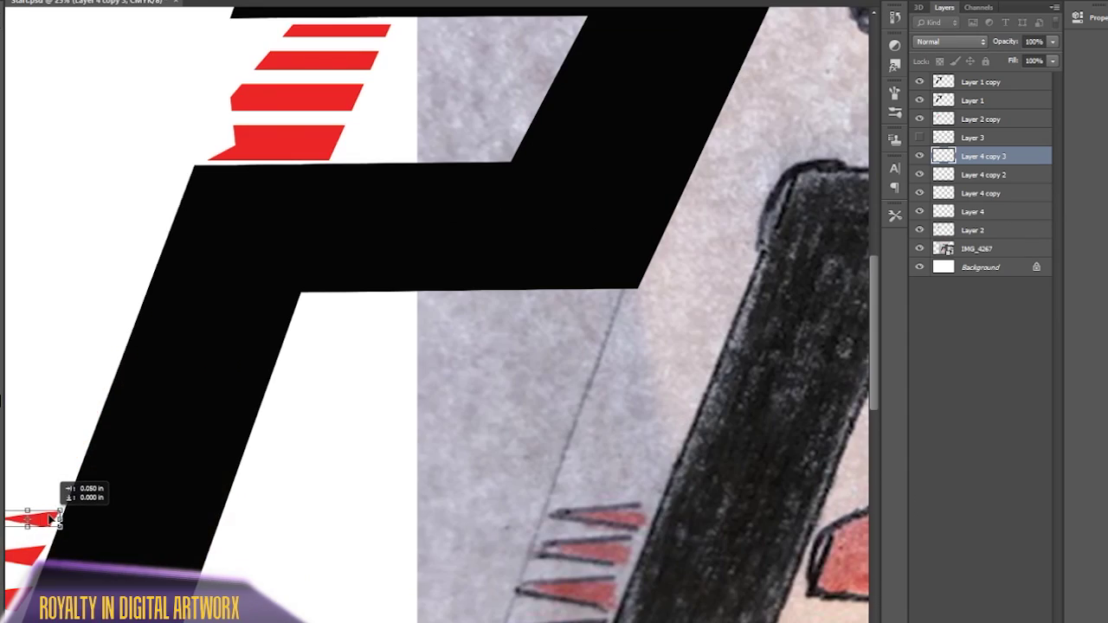
key(ctrl+minus)
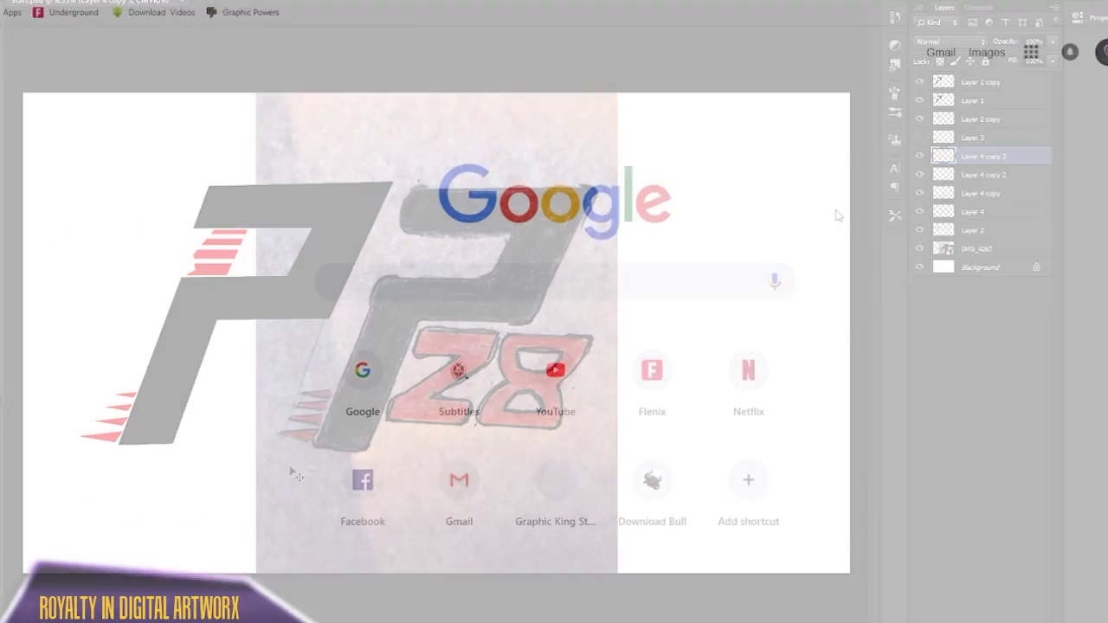
Switch to the browser, search Google Images for "race flag" and open a checkered flag picture.
text(race flag)
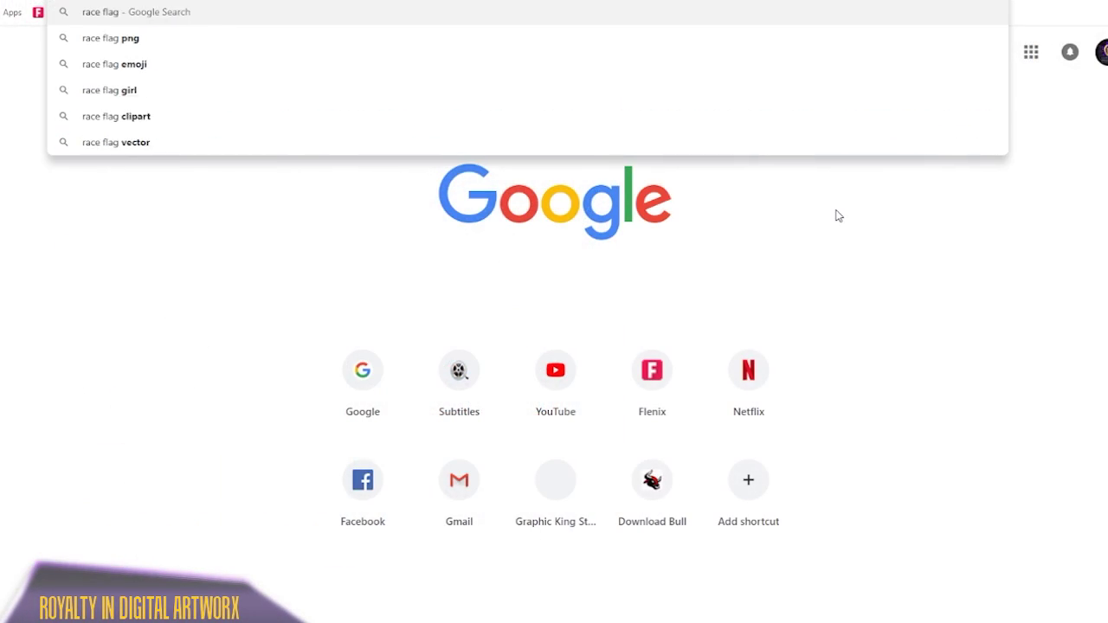
key(Return)
click(178, 84)
scroll(554, 346, down, 3)
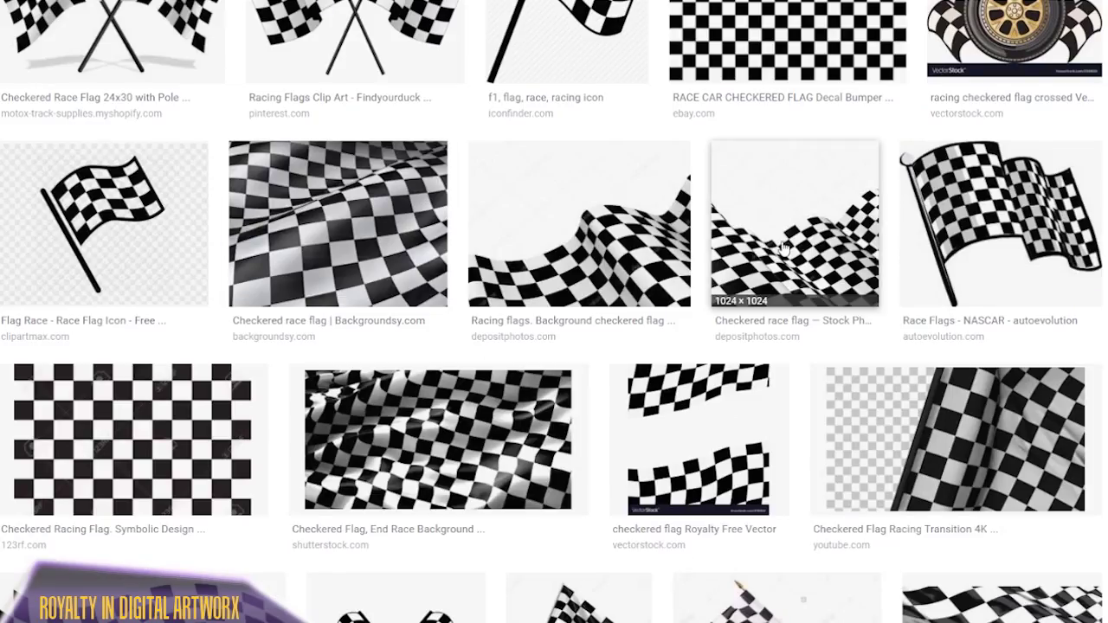
click(433, 437)
key(Right)
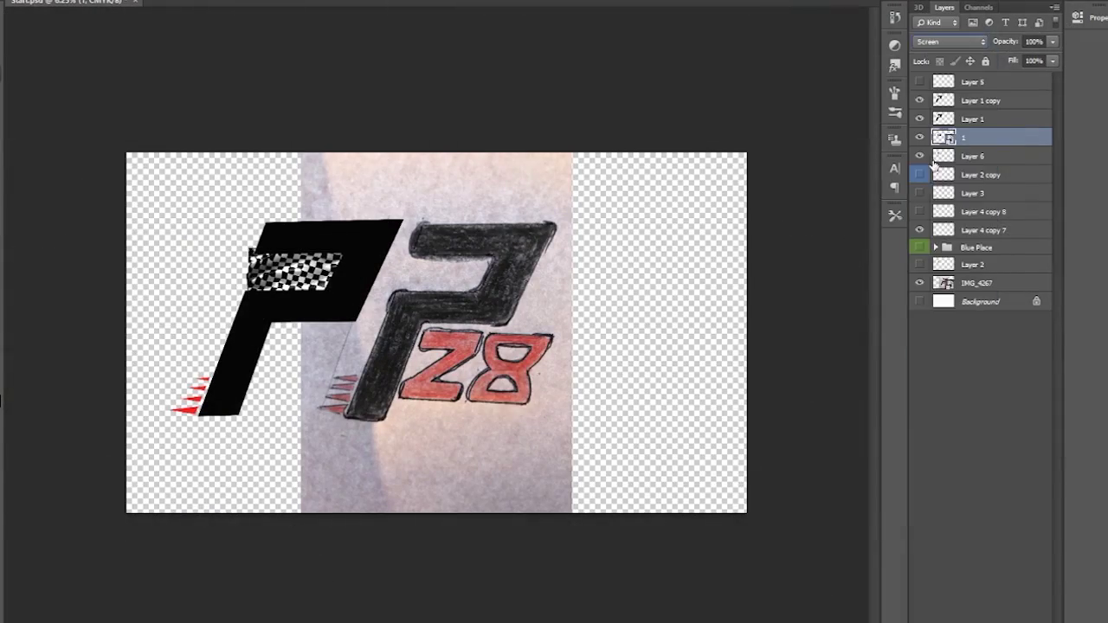
Set the checkered flag layer's blend mode to Dissolve and move the flag over the gap in the P.
click(950, 41)
click(952, 138)
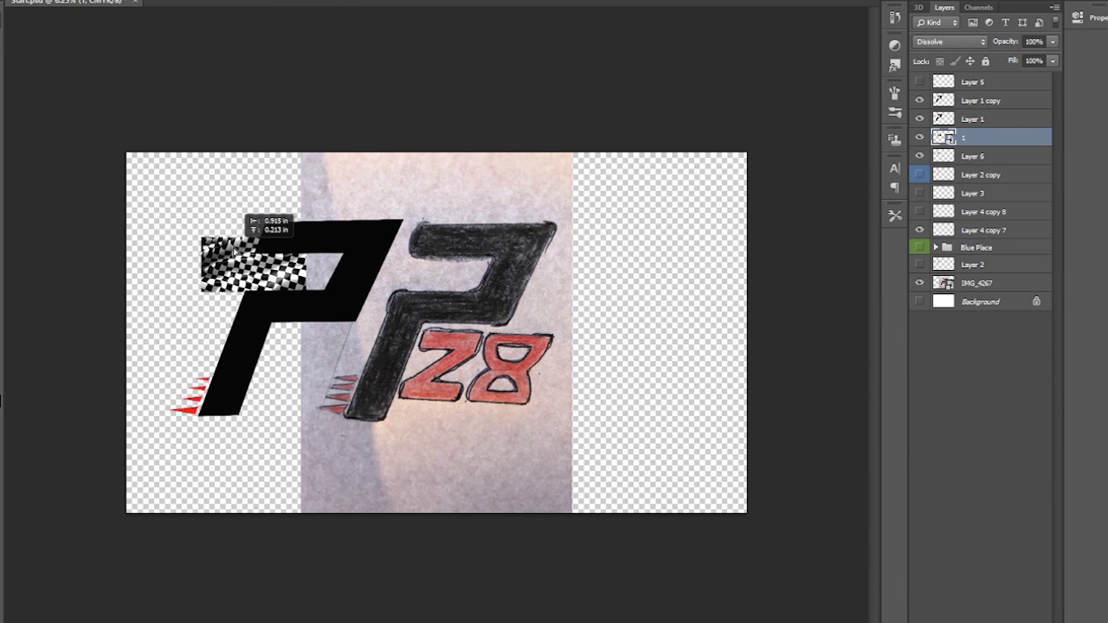
click(243, 282)
Rasterize the checkered flag layer and cut away everything outside the slanted shape in the P's gap.
key(alt+bracketright)
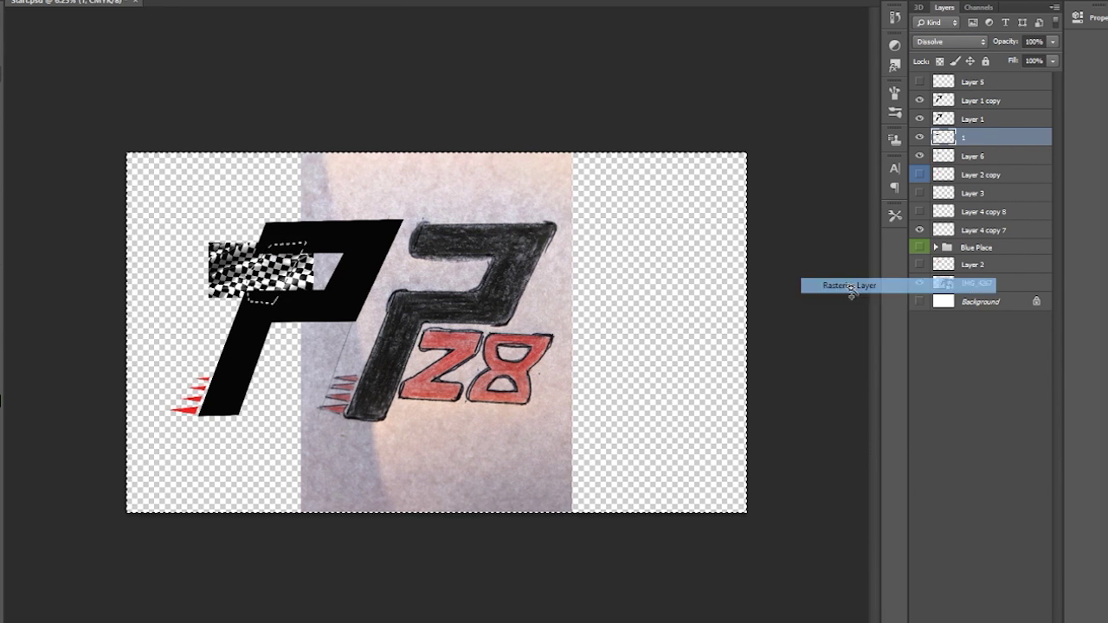
key(ctrl+plus)
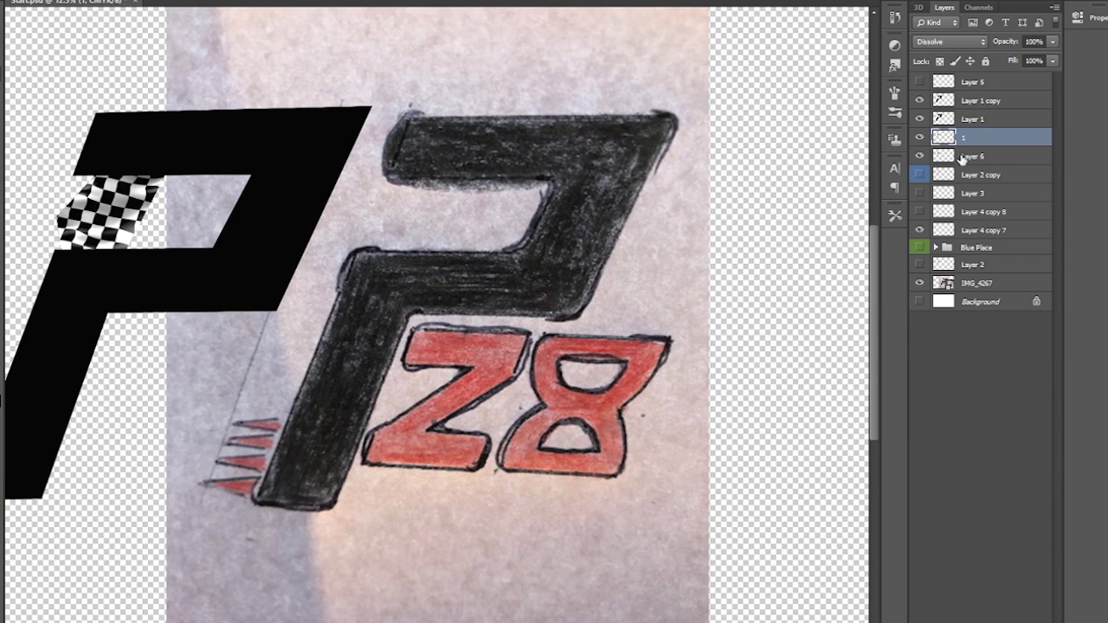
key(alt+bracketleft)
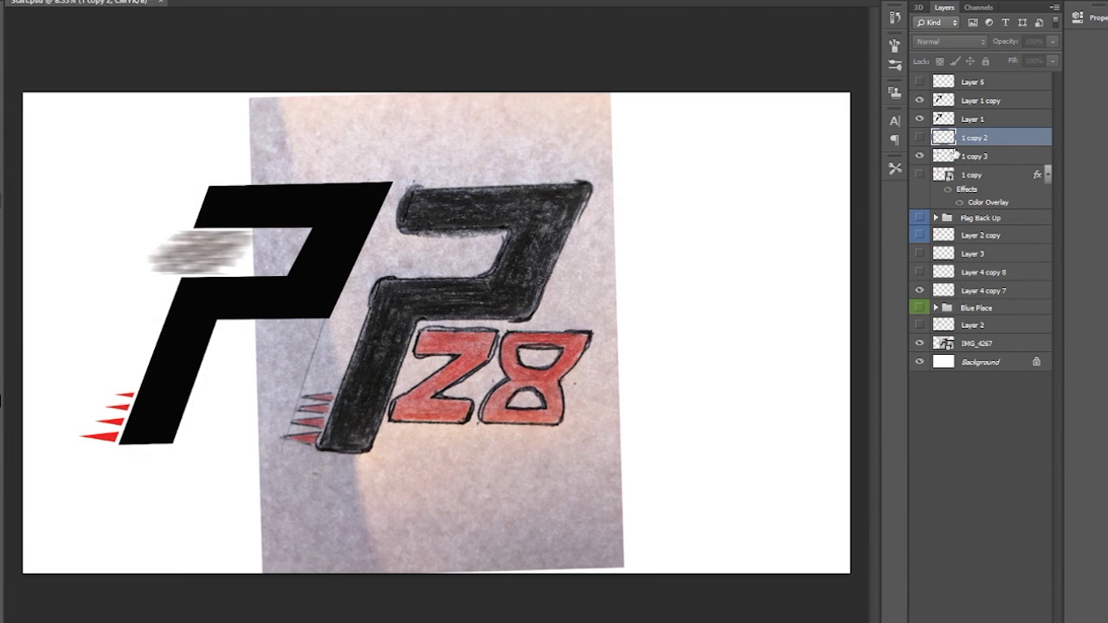
Build up the motion-blurred checkered flag from copied layers and show the sharp flag layer 1 copy 2 above them.
click(956, 153)
key(alt+bracketright)
key(alt+bracketleft)
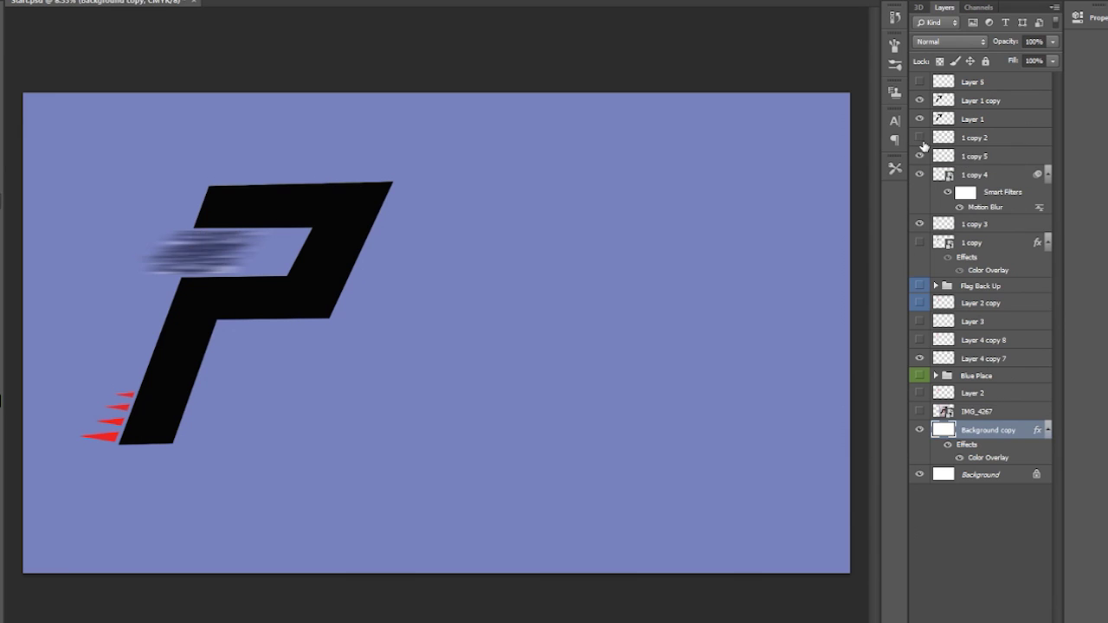
click(919, 138)
click(973, 156)
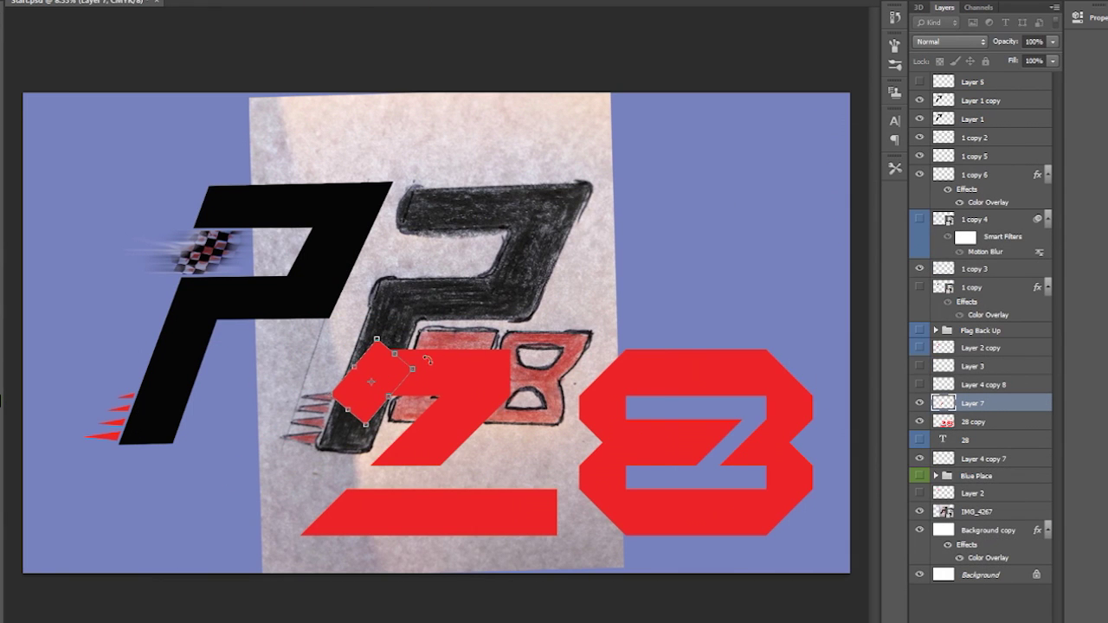
Fit the rotated red block as the upper arm of the 2 and trim its excess above the numeral.
right_click(374, 291)
click(270, 257)
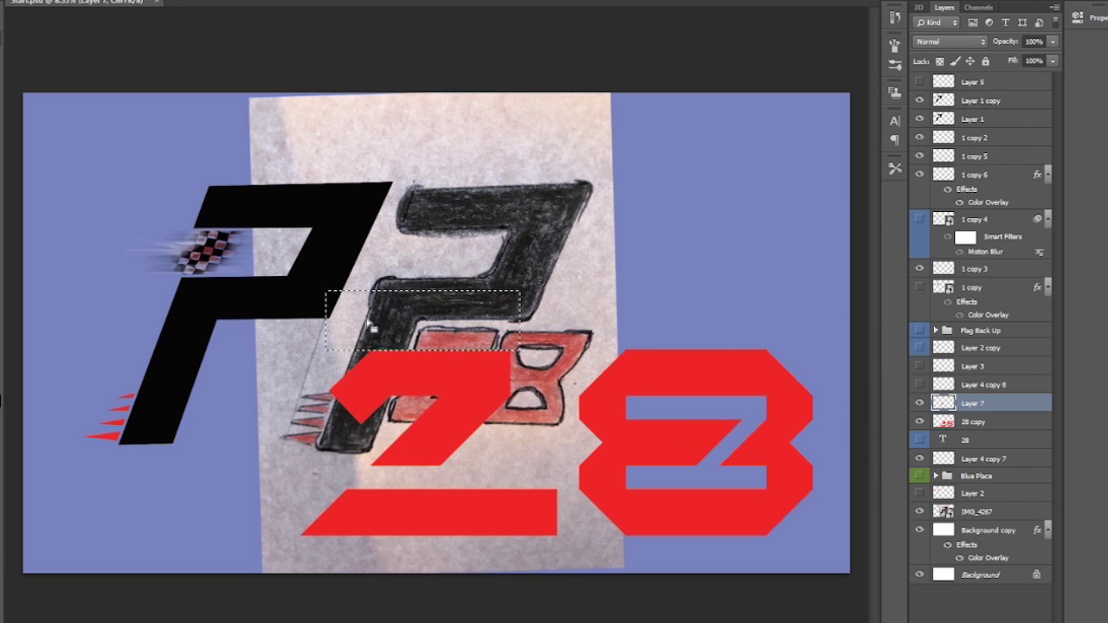
click(395, 368)
key(ctrl+d)
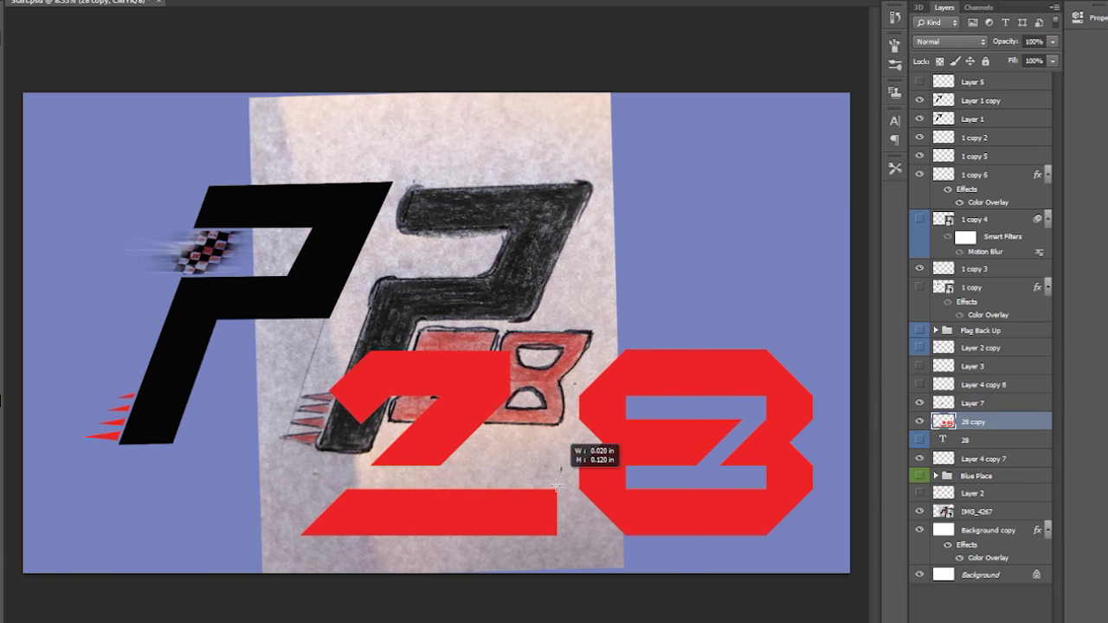
Add new layers and fill the diagonal gap in the middle of the 8 with red.
key(ctrl+shift+alt+n)
key(ctrl+d)
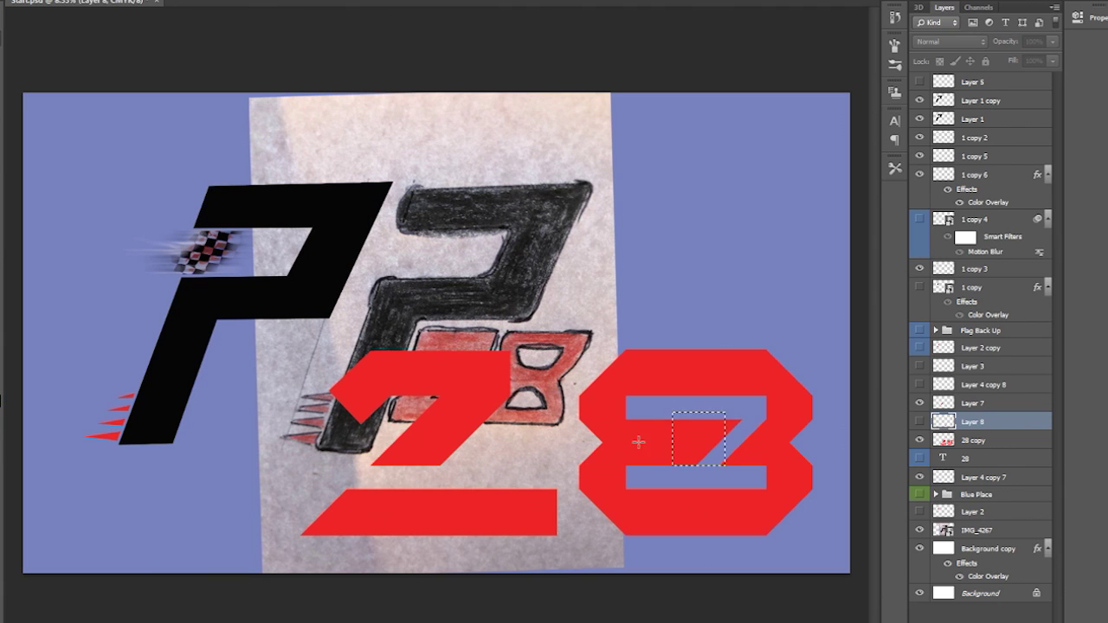
key(ctrl+shift+alt+n)
drag(692, 445, 691, 450)
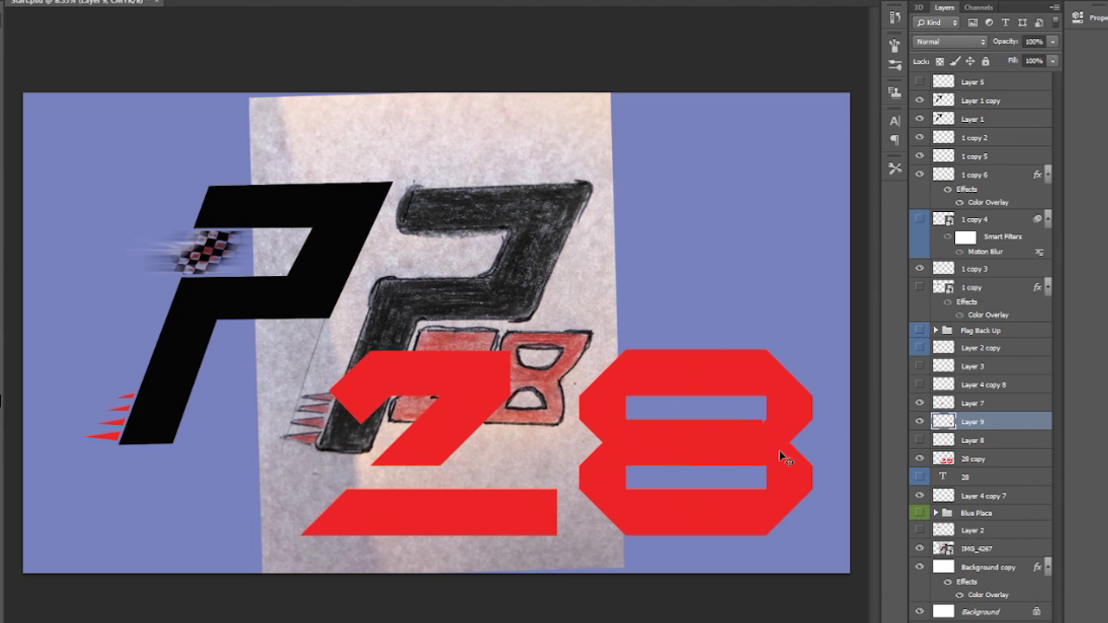
Separate the 8 from the 2 onto its own layer and move it against the 2.
key(Delete)
click(958, 441)
key(ctrl+j)
drag(561, 558, 733, 456)
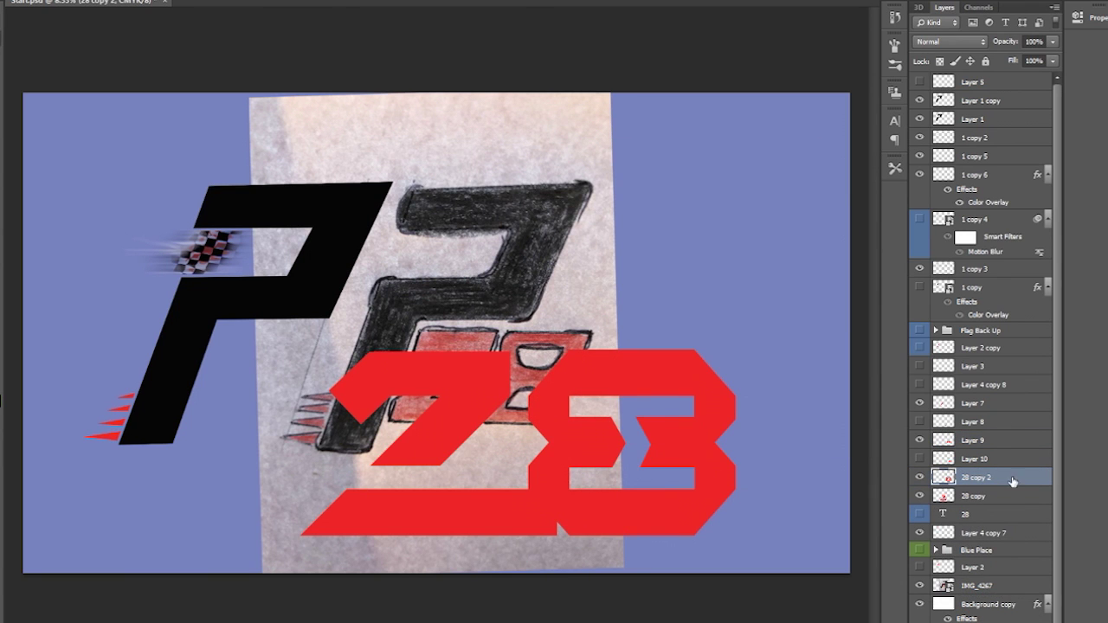
Trim the sides and top edge of the 8 on layer 28 copy 2 with rectangular selections.
drag(730, 437, 720, 443)
key(Delete)
drag(502, 373, 551, 446)
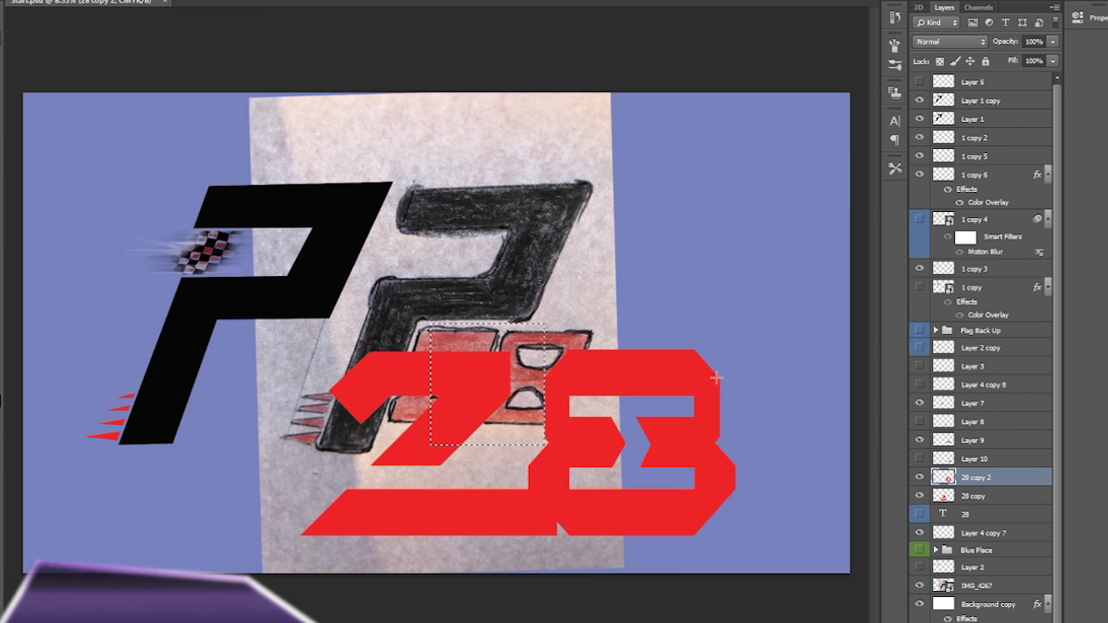
drag(538, 347, 476, 367)
key(Delete)
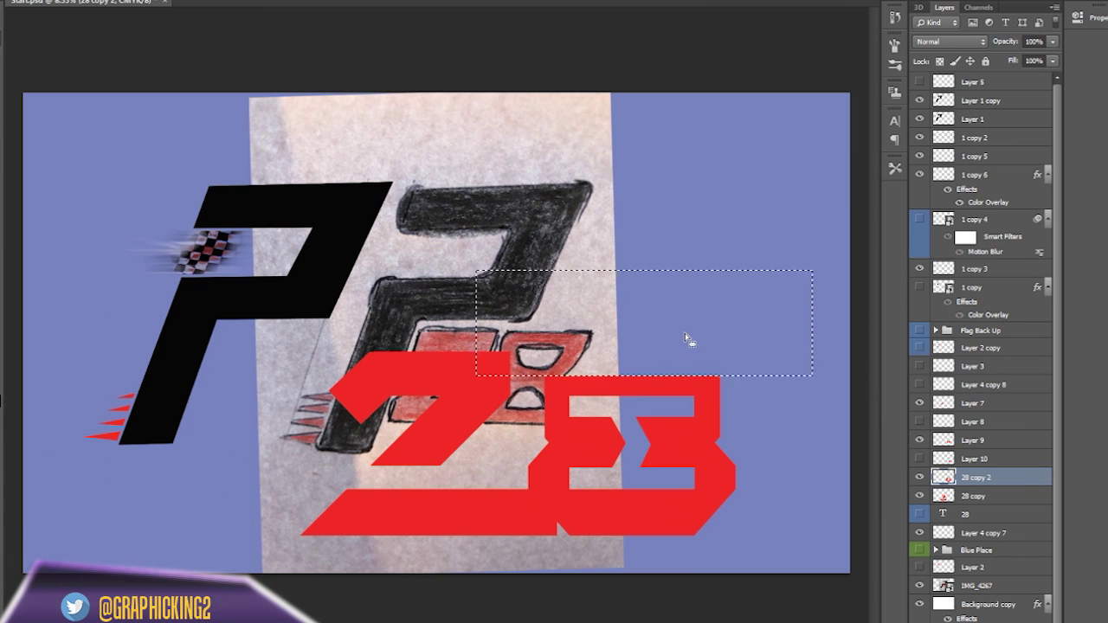
right_click(645, 309)
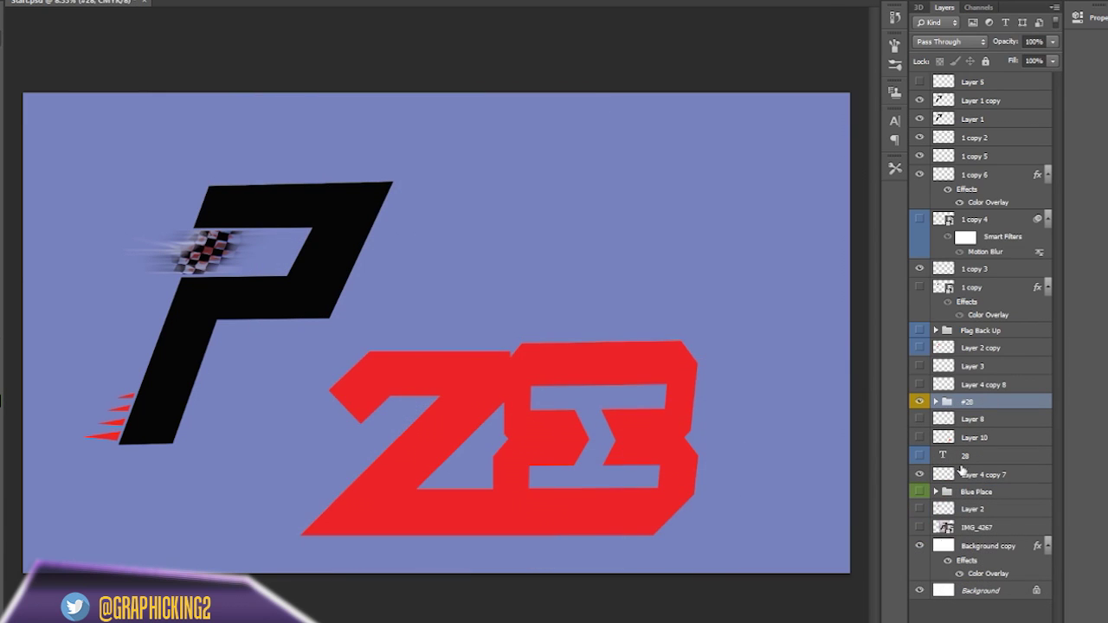
Scale down the #28 group, place it over the P's stem and move it to the top of the layer stack.
key(ctrl+t)
drag(697, 535, 556, 445)
drag(519, 389, 479, 355)
key(Return)
drag(967, 401, 995, 82)
Fill a slanted selection with red to join the upper and lower halves of the 8, using a Color Overlay.
key(ctrl+plus)
key(ctrl+plus)
key(ctrl+plus)
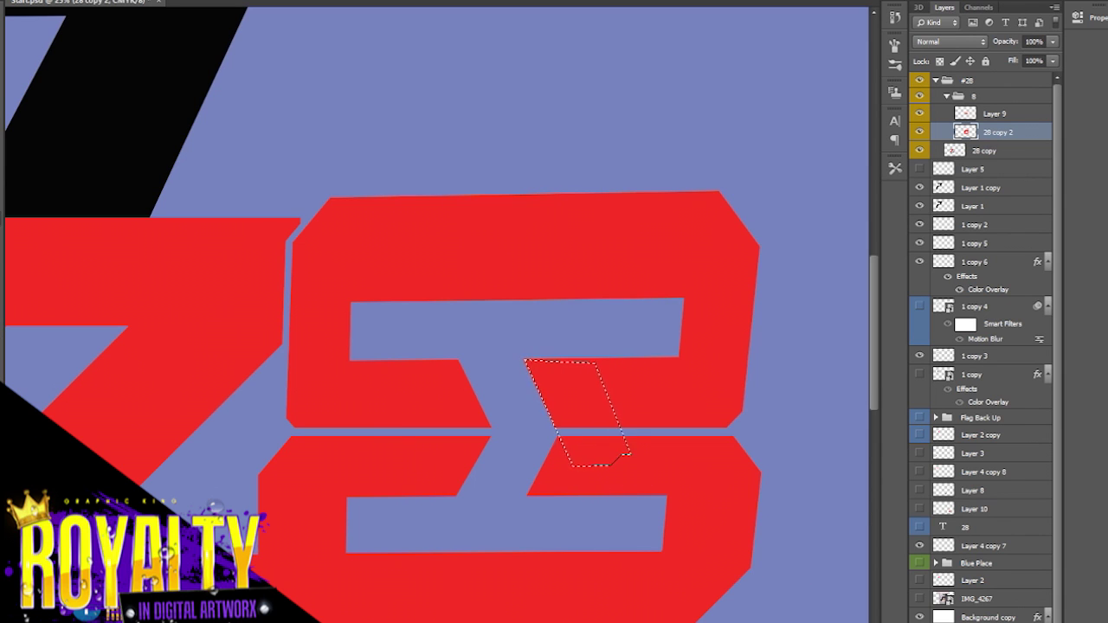
right_click(698, 407)
click(697, 411)
click(698, 406)
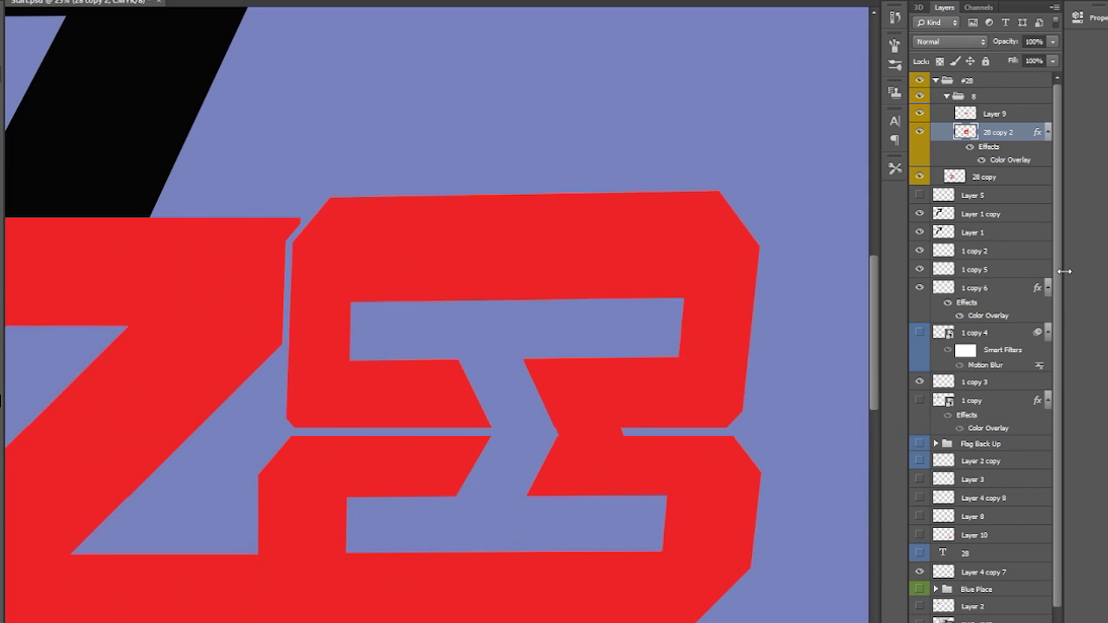
key(ctrl+0)
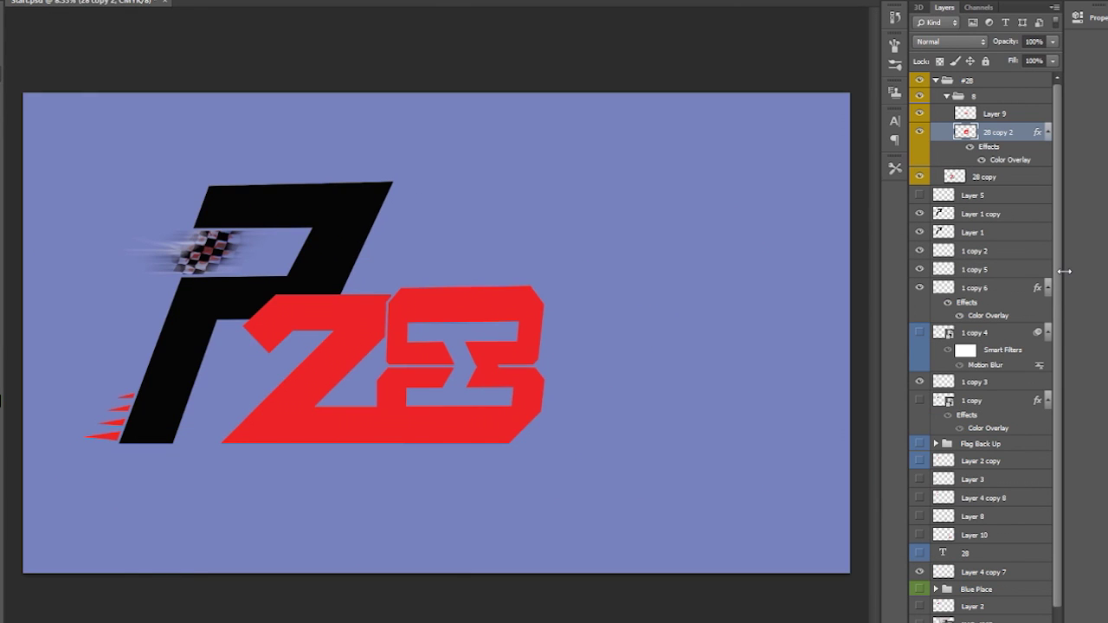
Add new layers in the 8 group and reshape the 8 with a sloping top and a diagonal middle joint.
key(ctrl+plus)
key(ctrl+plus)
key(ctrl+plus)
key(ctrl+plus)
key(ctrl+shift+alt+n)
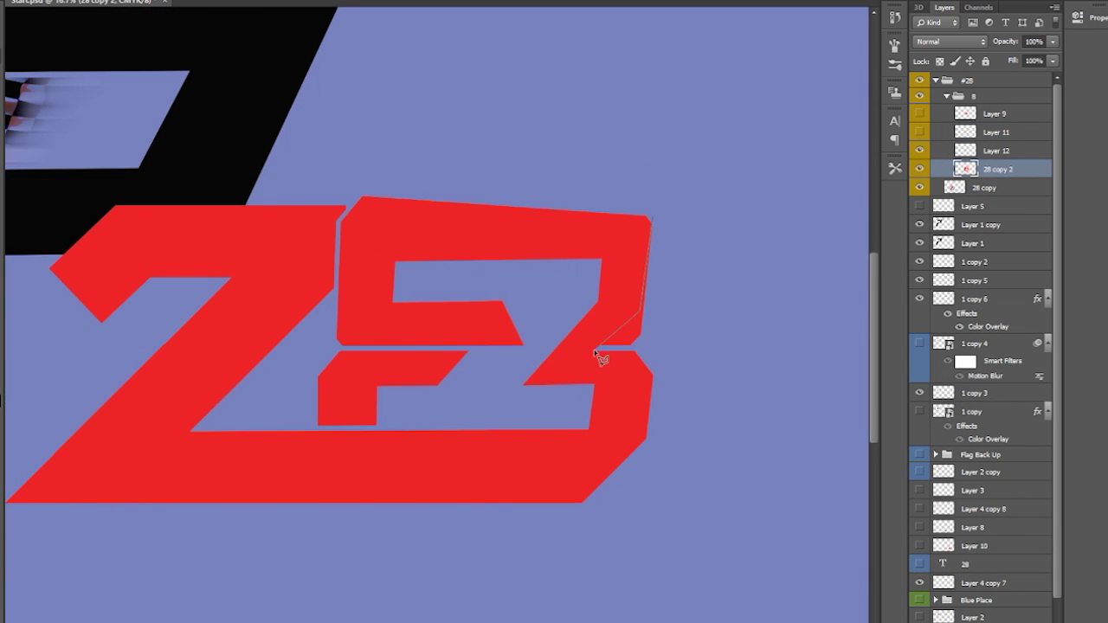
Trim the 8's outer waist diagonally and cut its upper opening to a slanted outline on Layer 12 and 28 copy 2.
key(h)
drag(871, 344, 534, 409)
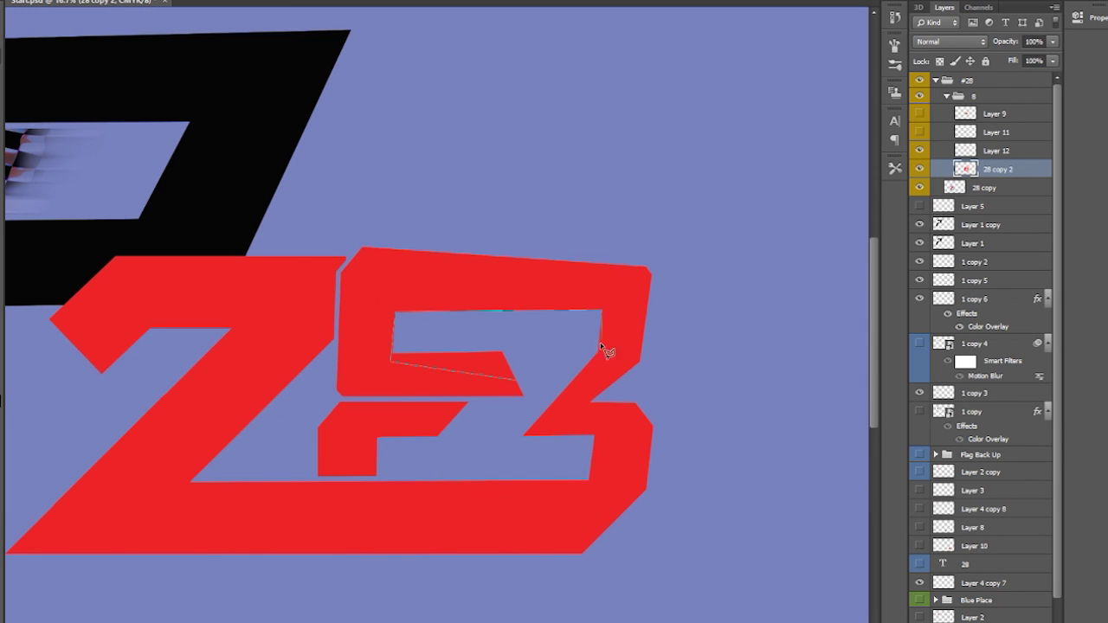
key(alt+bracketright)
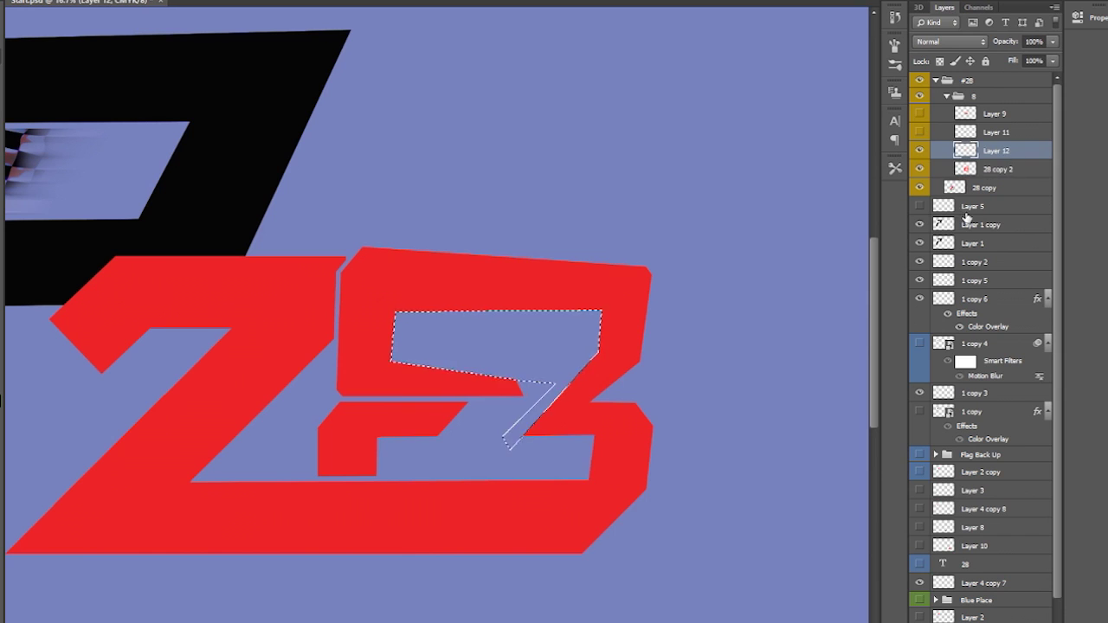
key(alt+bracketleft)
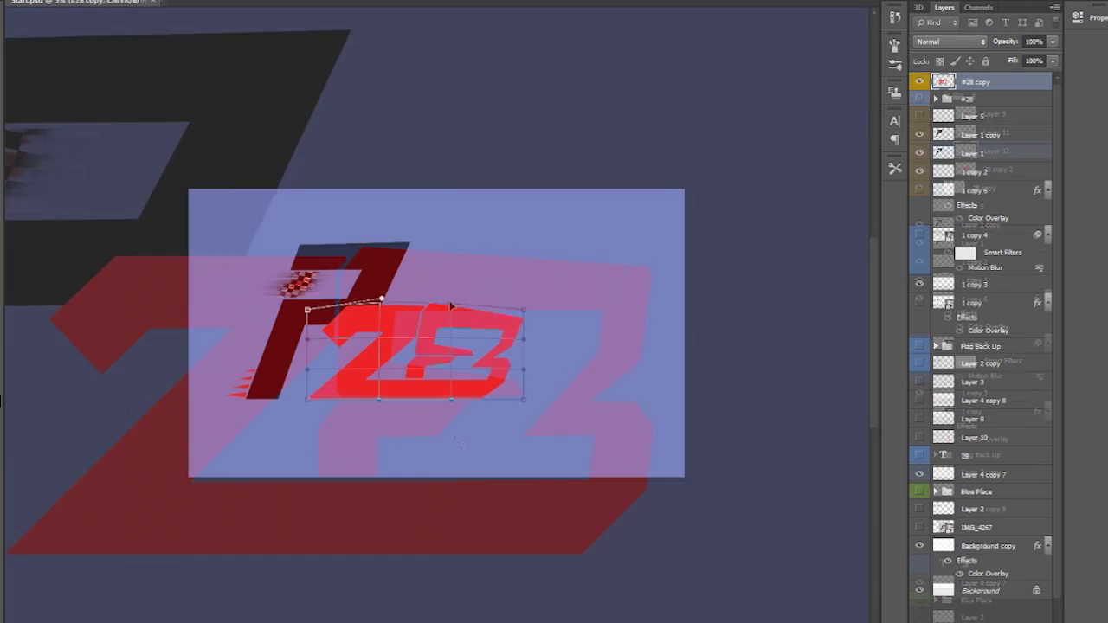
Warp the merged #28 copy layer so its upper edge bulges and its upper outer corner stretches outward.
drag(449, 300, 451, 295)
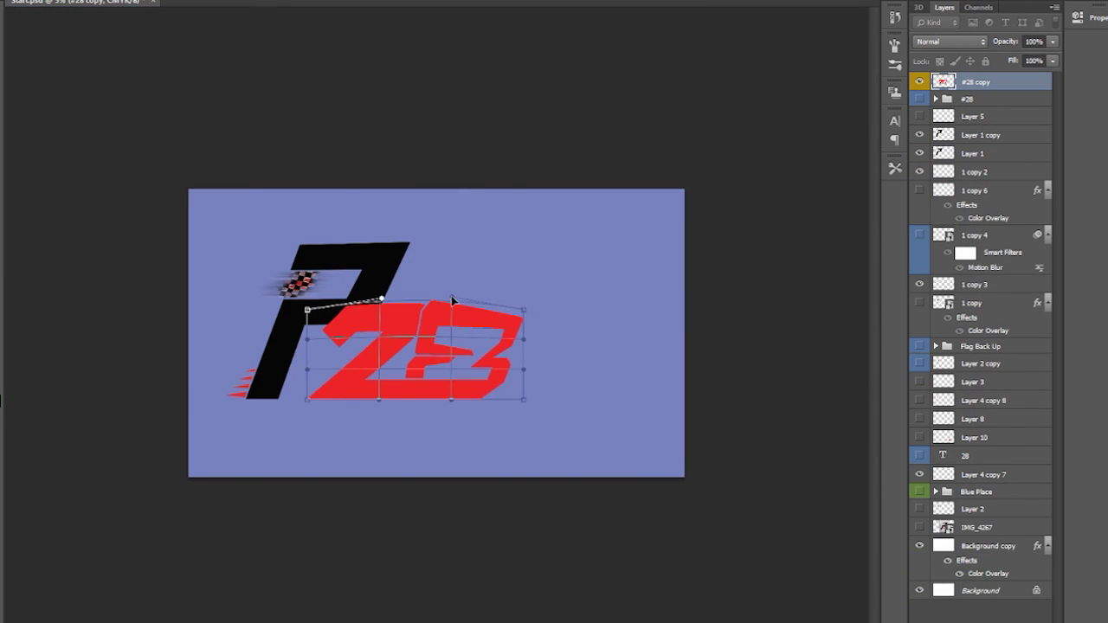
key(Return)
key(ctrl+0)
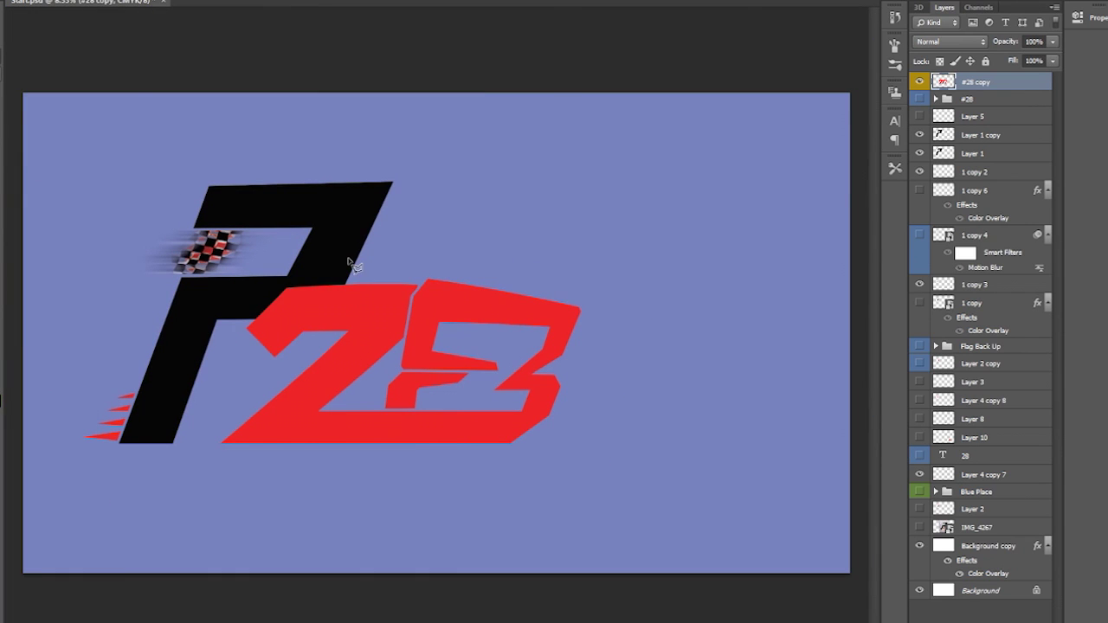
Slice thin strips off the top and bottom of the 28 and colour the strips on #28 copy 2 white.
key(Delete)
key(ctrl+minus)
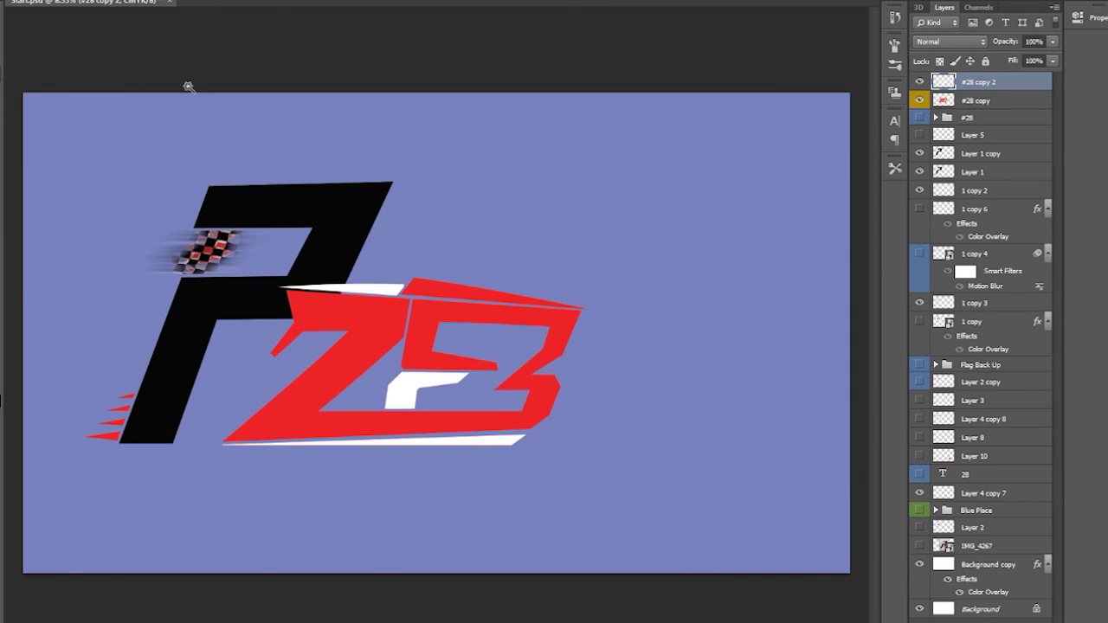
key(ctrl+d)
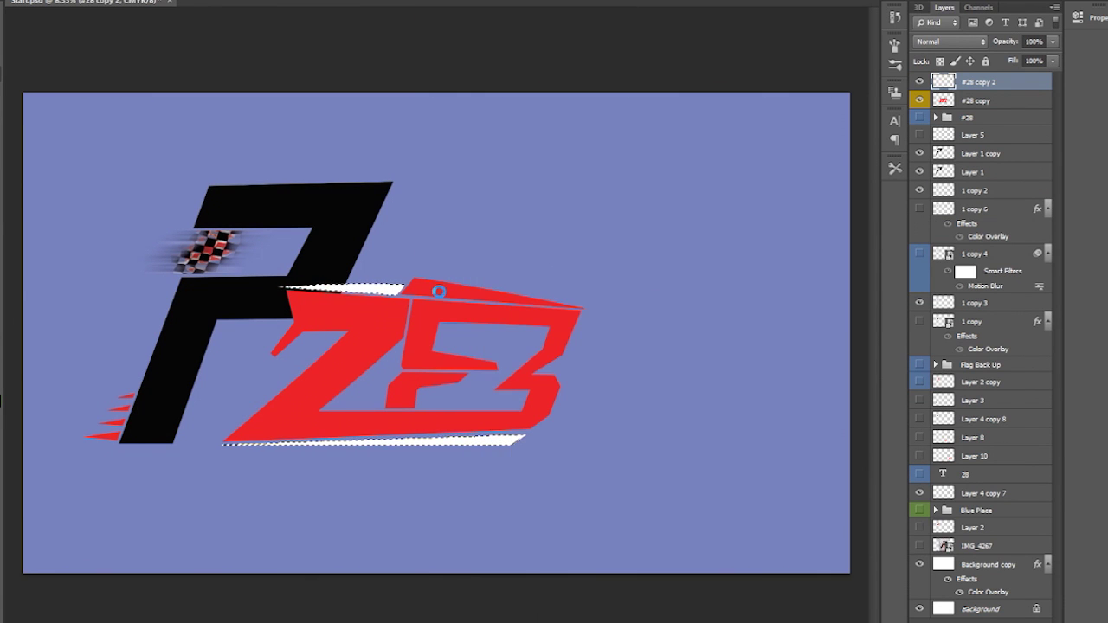
Copy the 8's top strip and inner piece to a new layer and give it a black Color Overlay.
key(ctrl+j)
click(371, 321)
right_click(378, 299)
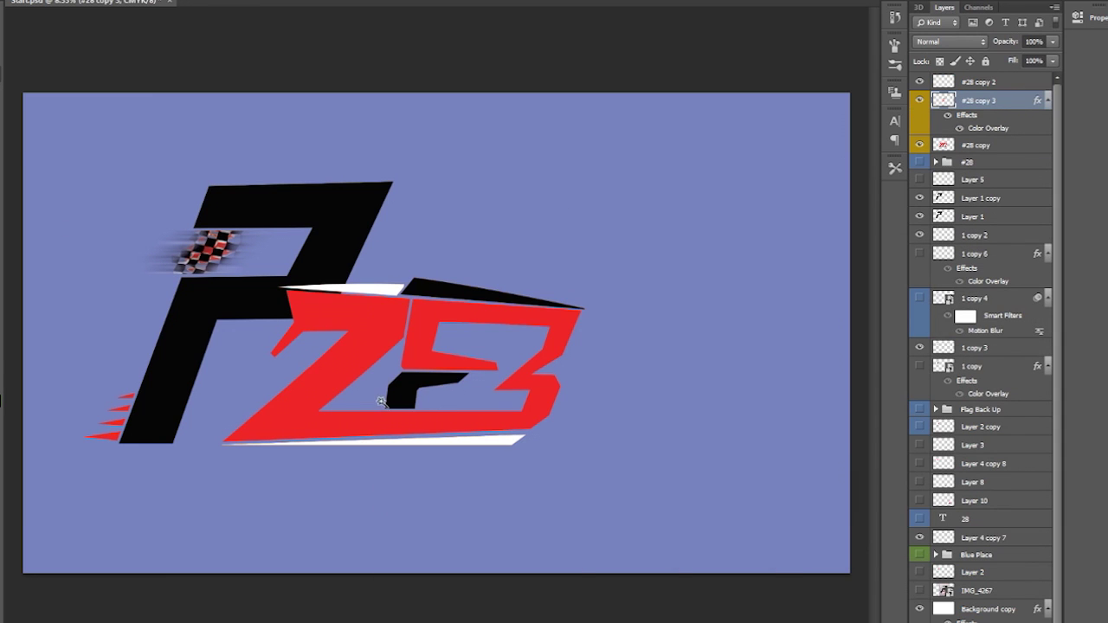
Remove the inner piece of the 8 from the black overlay layer and save the document.
click(400, 392)
right_click(417, 387)
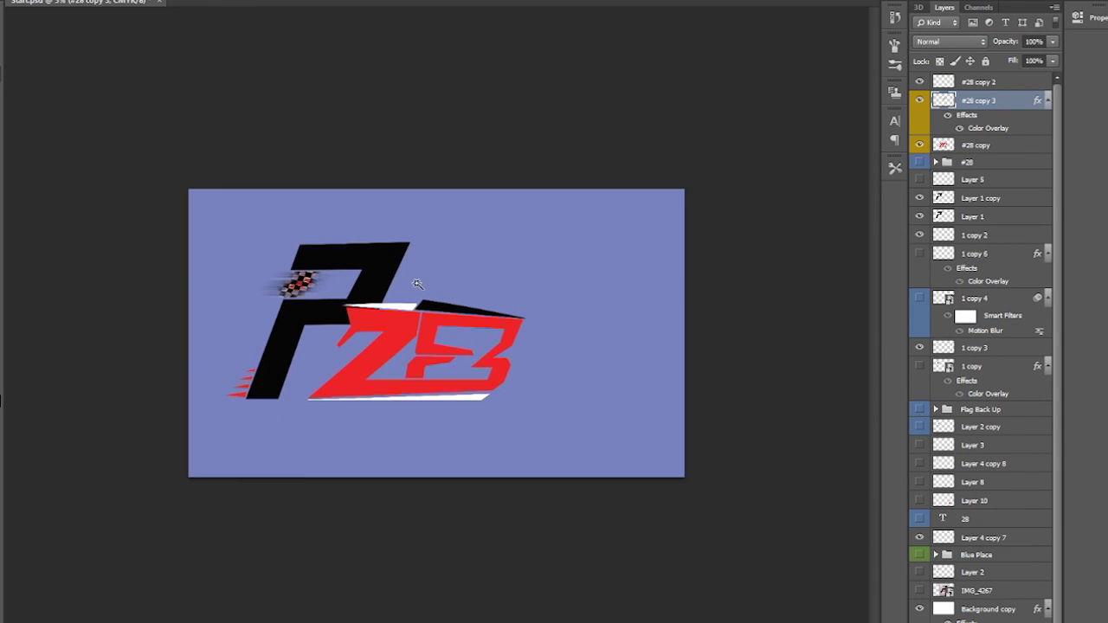
key(ctrl+s)
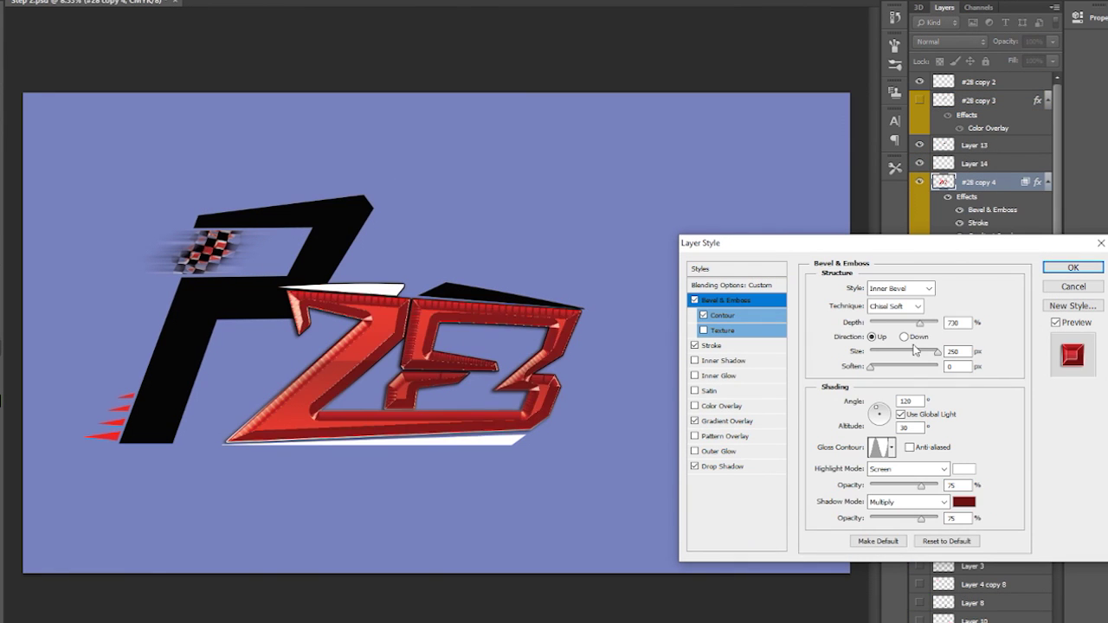
Soften the Bevel & Emboss on #28 copy 4 with a smaller size, lower highlight opacity and adjusted shadow colour.
key(Down)
key(Down)
drag(905, 350, 886, 351)
drag(920, 484, 897, 484)
click(963, 502)
click(1099, 299)
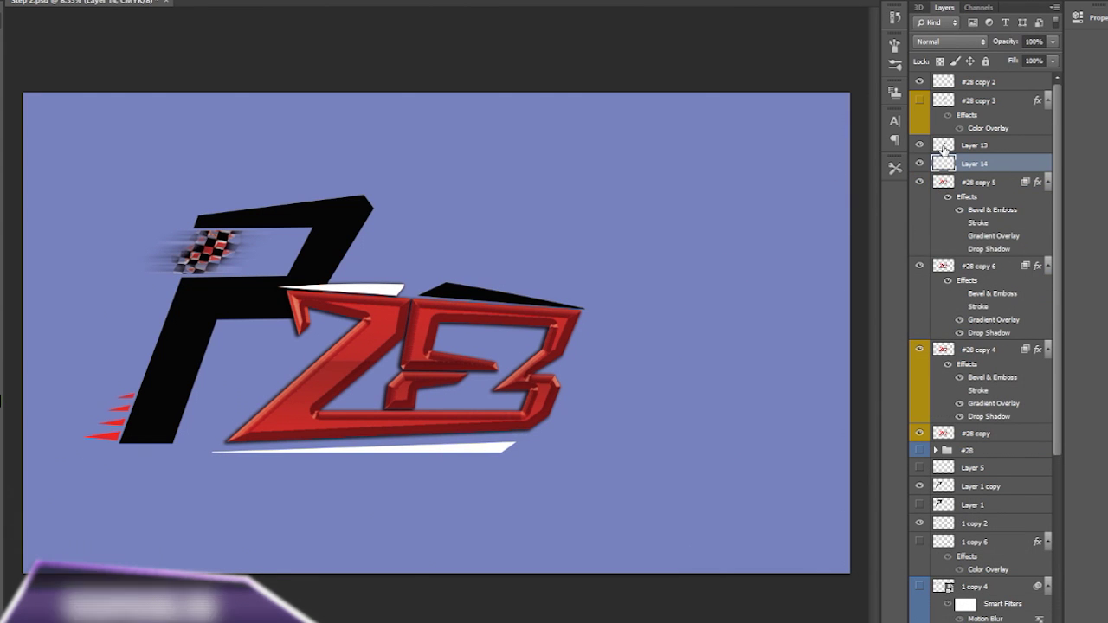
Compare blend modes on #28 copy 8 from Soft Light through Luminosity and set the layer to Multiply.
click(944, 148)
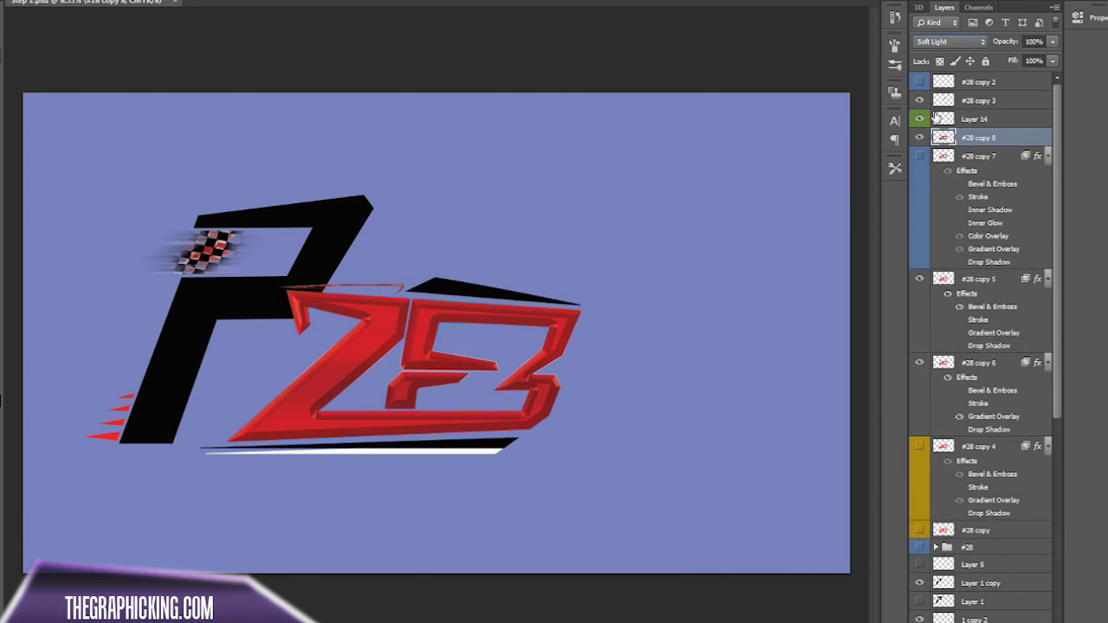
key(shift+plus)
key(shift+plus)
key(shift+plus)
key(shift+plus)
key(shift+plus)
key(shift+plus)
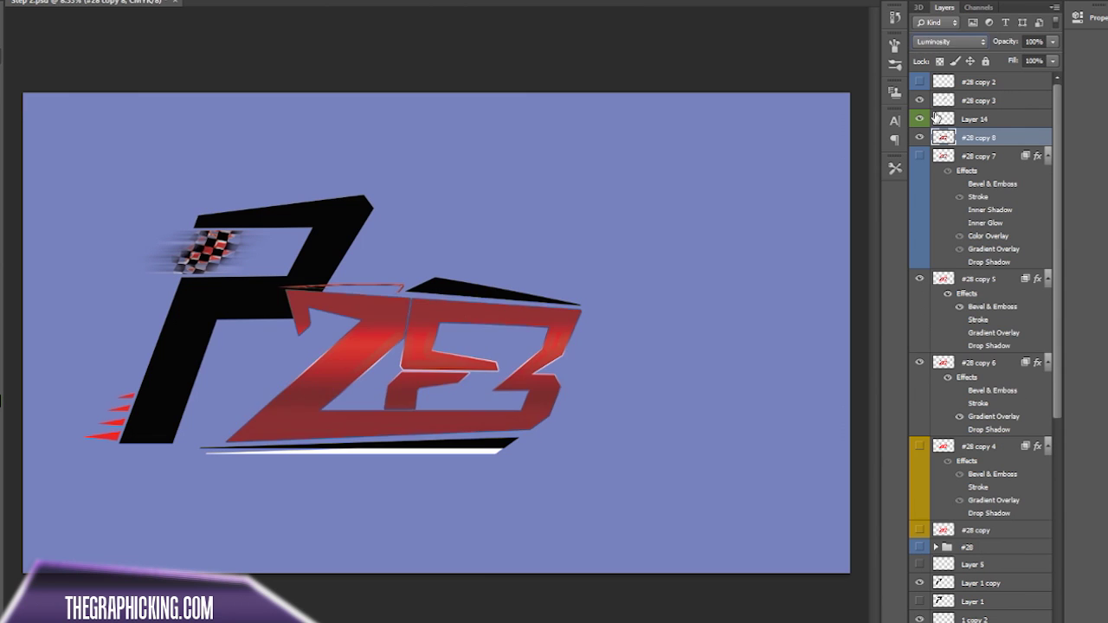
key(alt+shift+m)
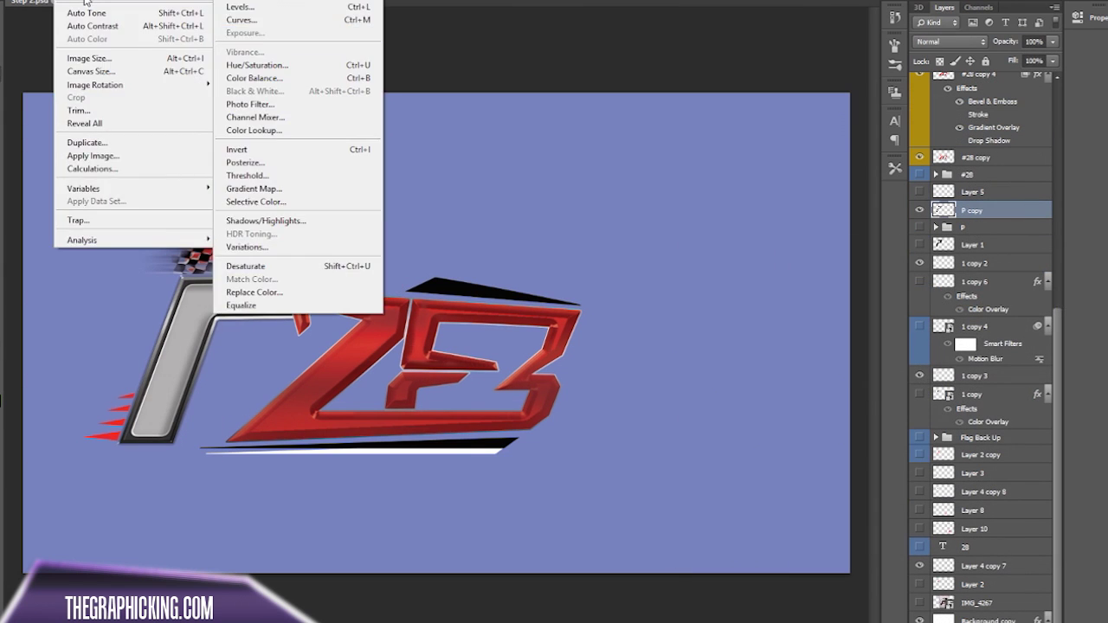
Darken the grey fill of the P copy layer, and show and select the #28 copy 8 layer.
click(850, 168)
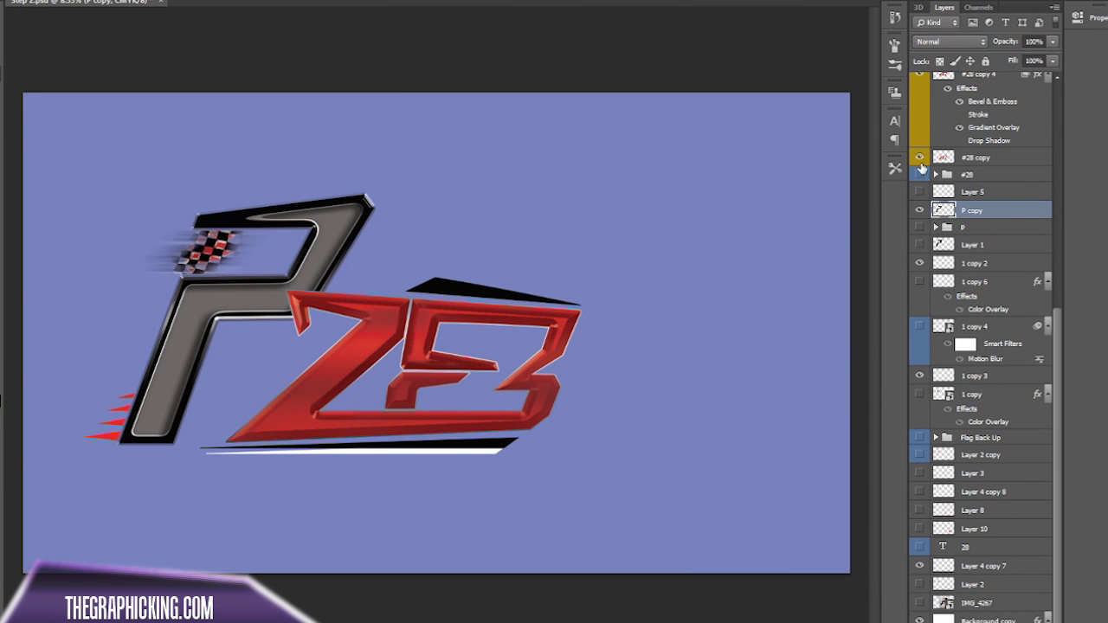
scroll(919, 147, up, 5)
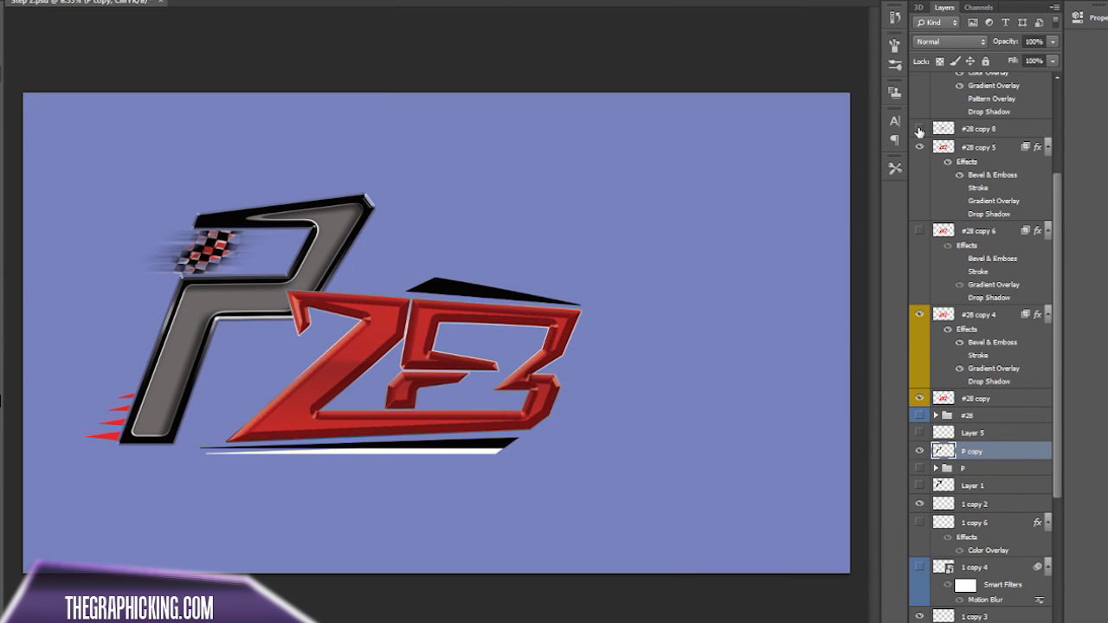
click(919, 129)
click(982, 128)
click(169, 0)
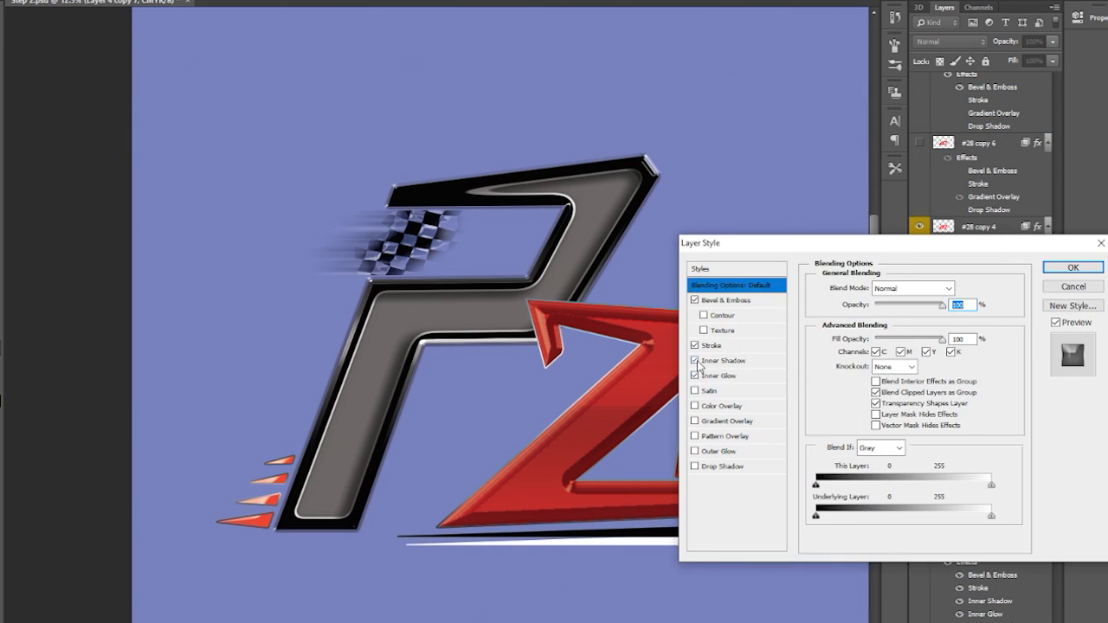
Apply a metallic preset layer style to the spikes beside the P and reposition the enlarged #28 copy layer.
click(711, 345)
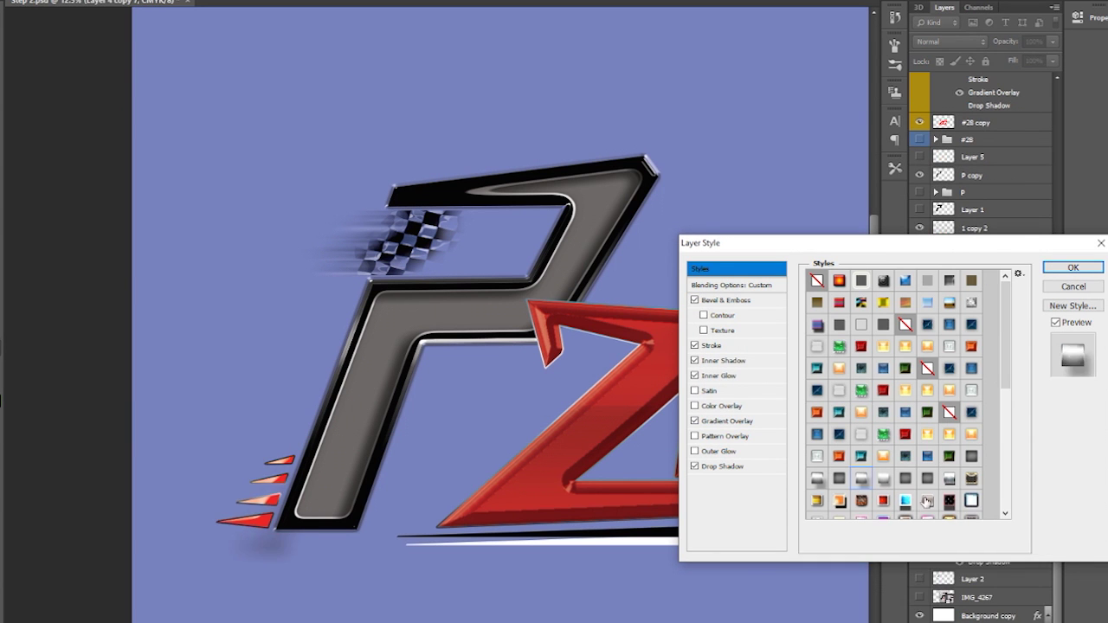
click(949, 479)
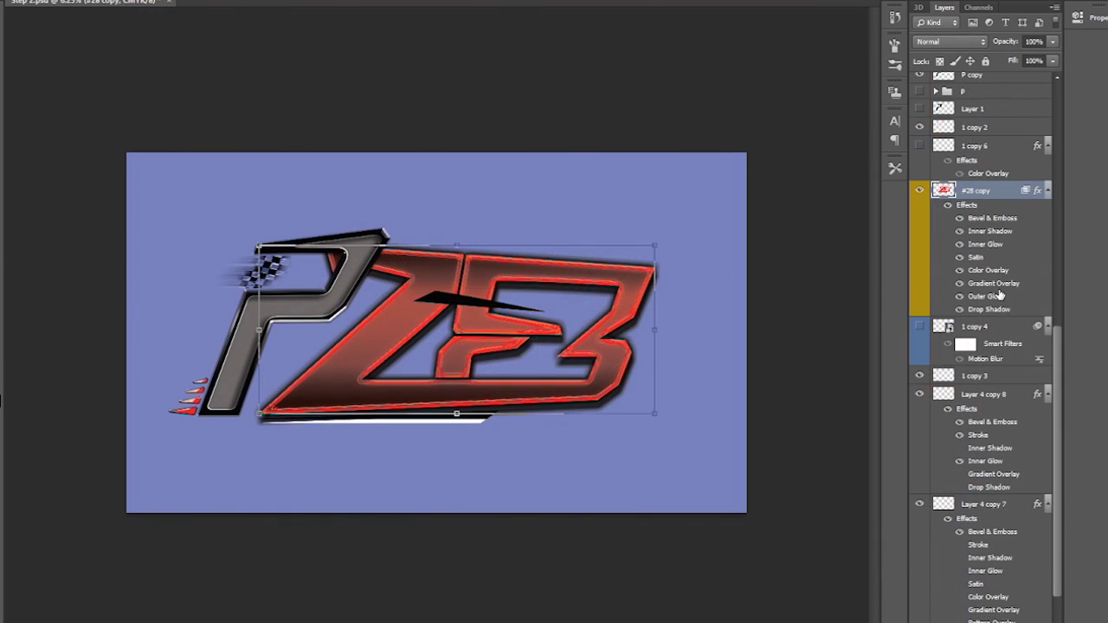
drag(536, 282, 558, 289)
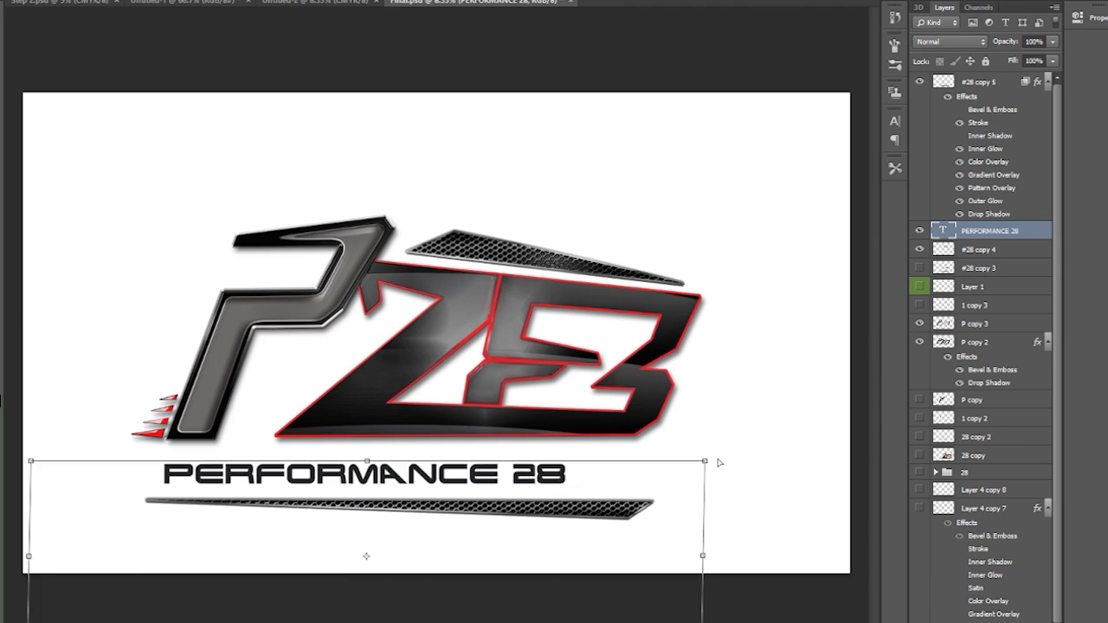
Enlarge the PERFORMANCE 28 text beneath the logo until it spans the width of the lower mesh strip.
drag(718, 463, 721, 505)
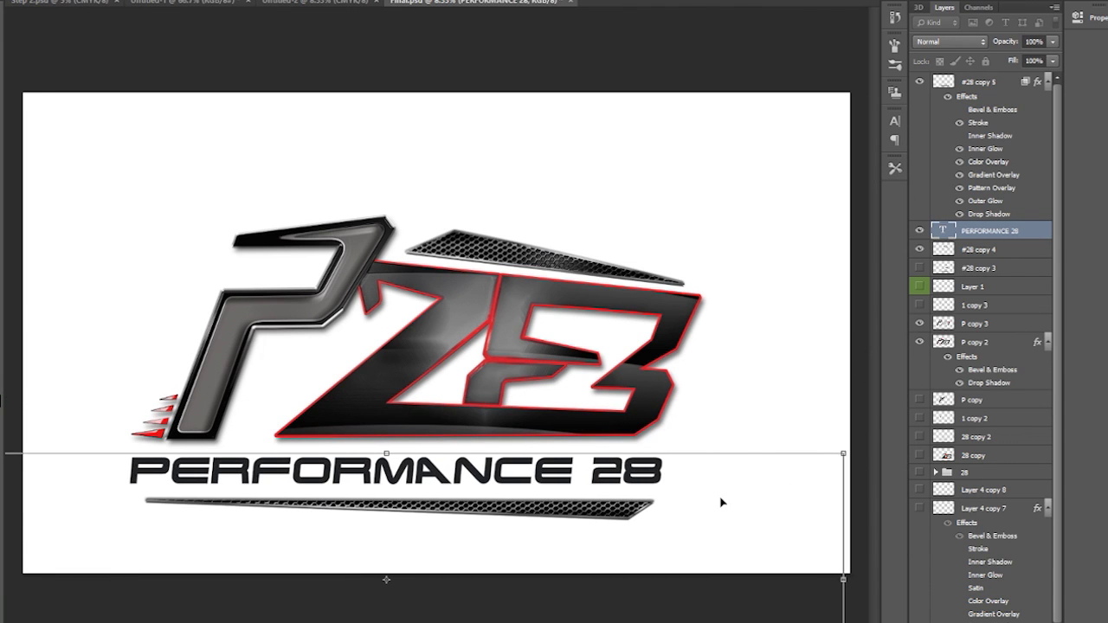
key(ctrl+minus)
drag(754, 425, 490, 482)
key(Return)
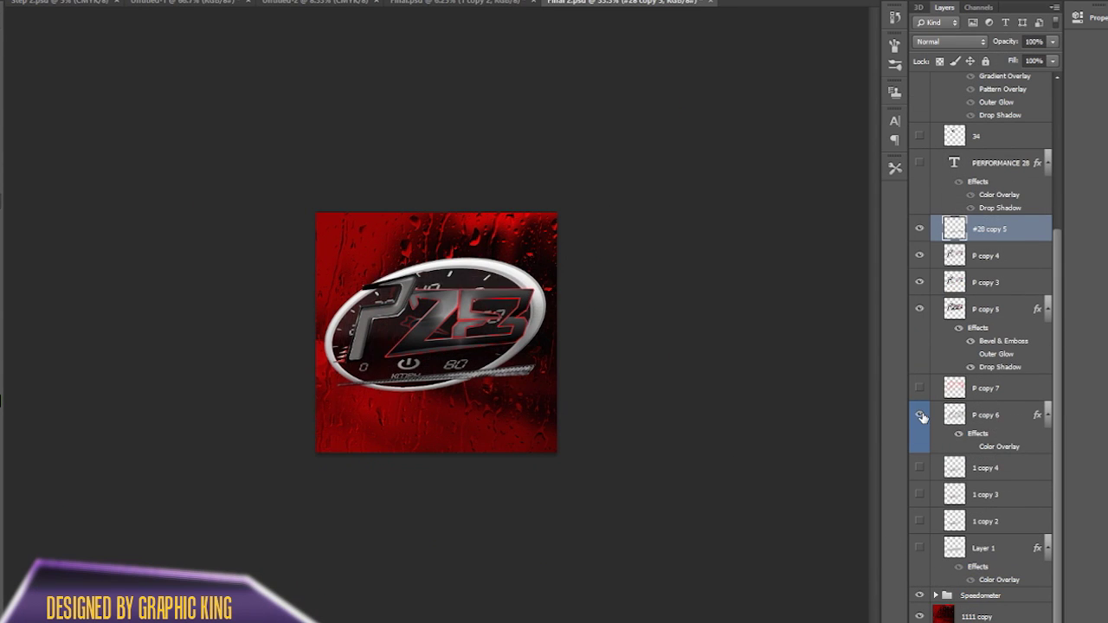
Hide P copy 6 and transform the flag layers 1 copy 4, 1 copy 2 and 1 copy 3 together along the strip.
click(921, 416)
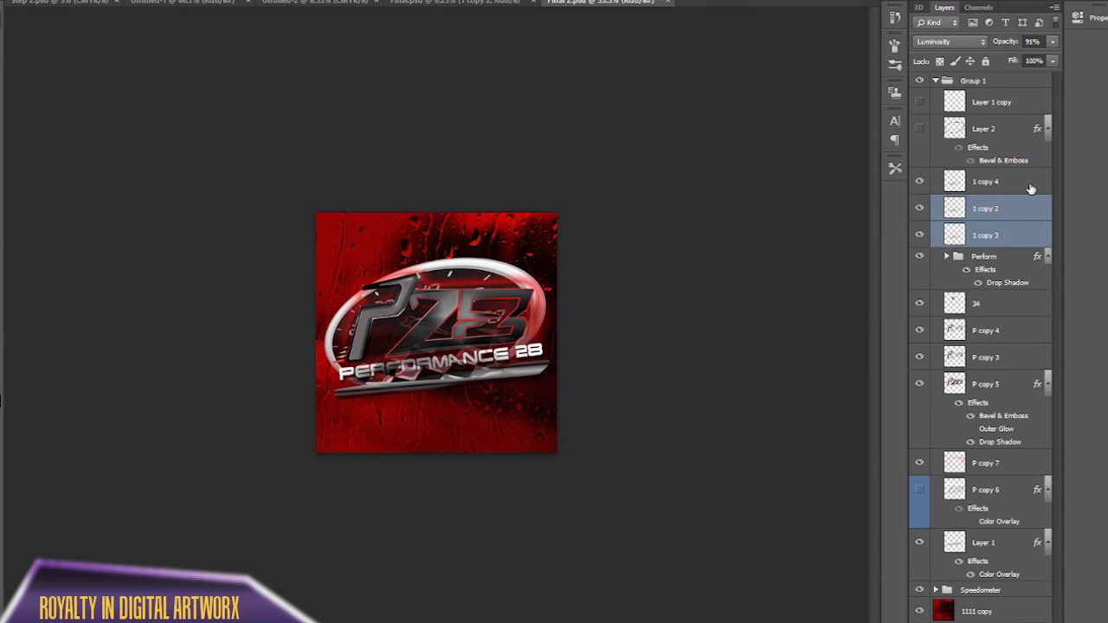
shift+click(1030, 189)
key(ctrl+t)
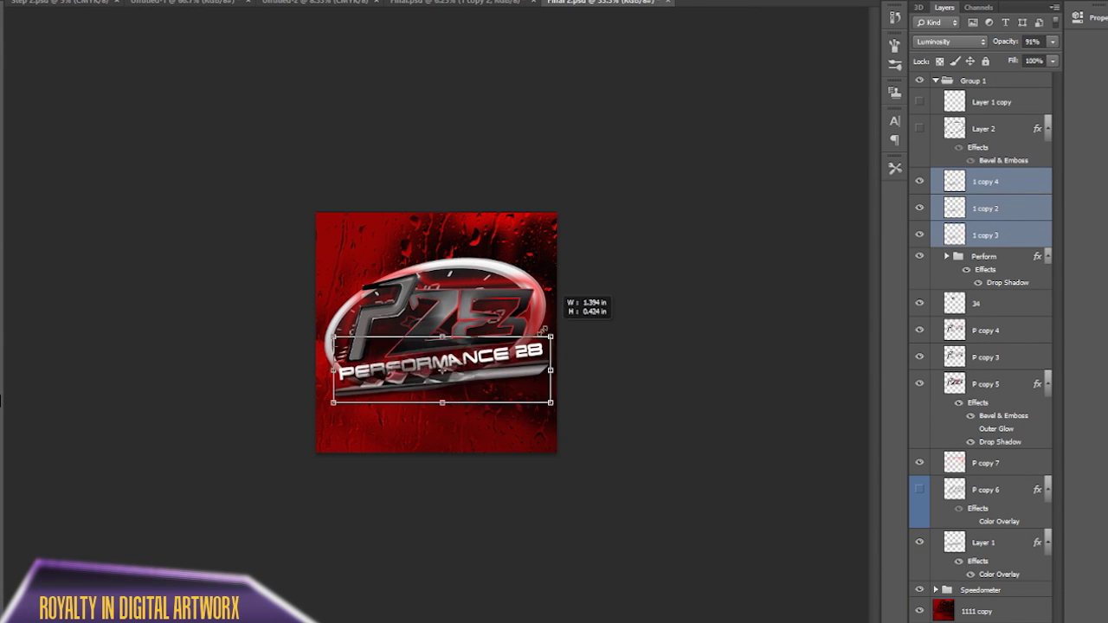
key(ctrl+plus)
drag(660, 334, 692, 360)
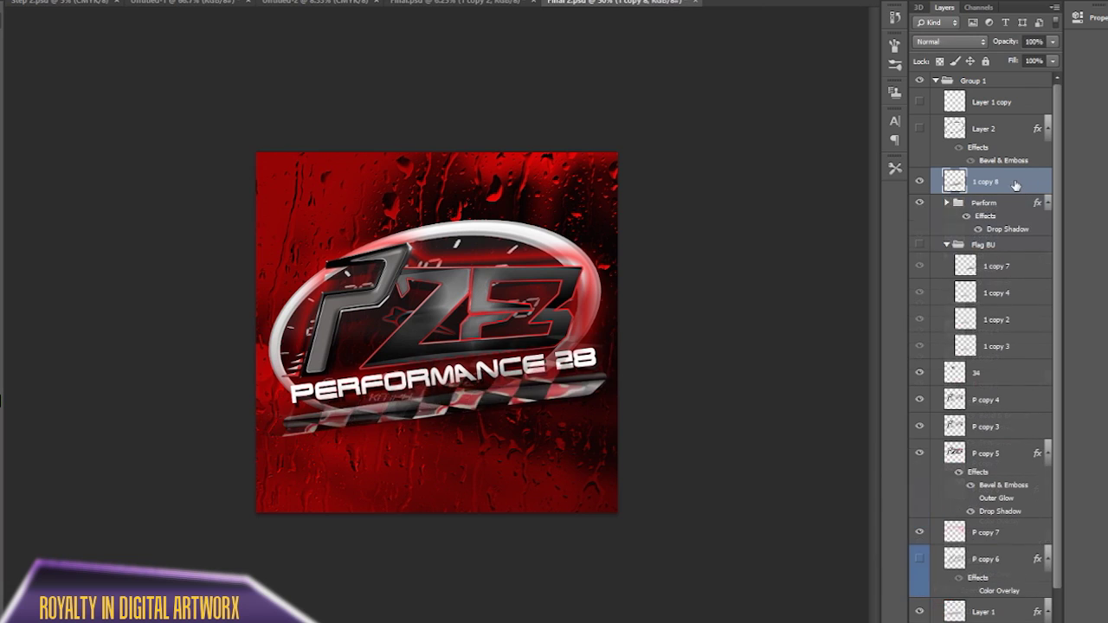
Show the 1 copy 8 flag layer over the strip and select the P copy 7 haze layer, toggling its visibility.
key(ctrl+plus)
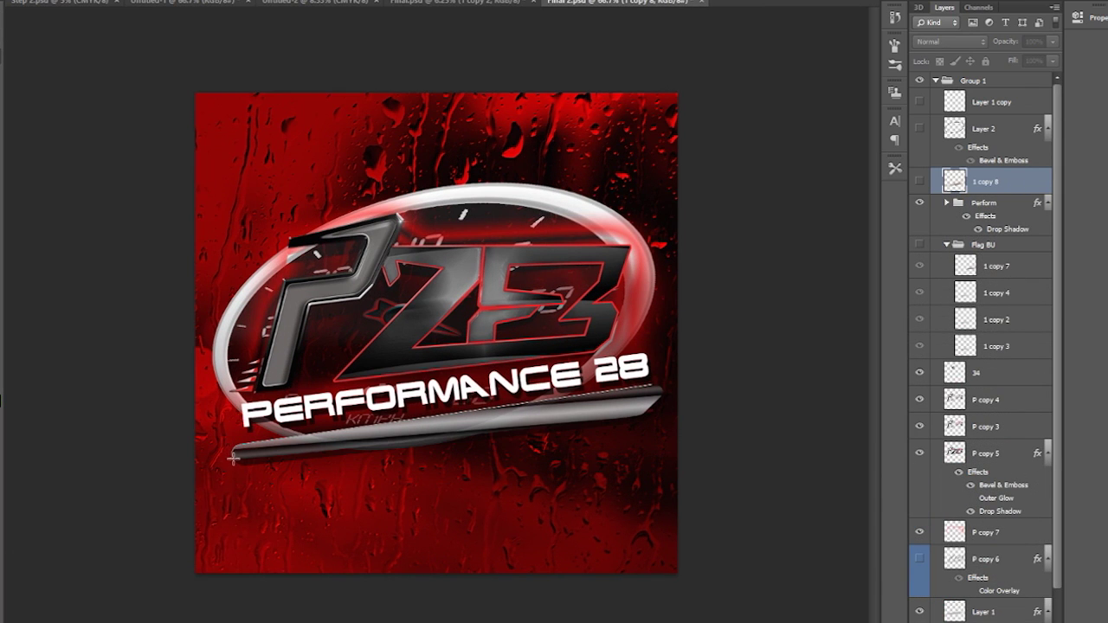
key(ctrl+plus)
click(919, 181)
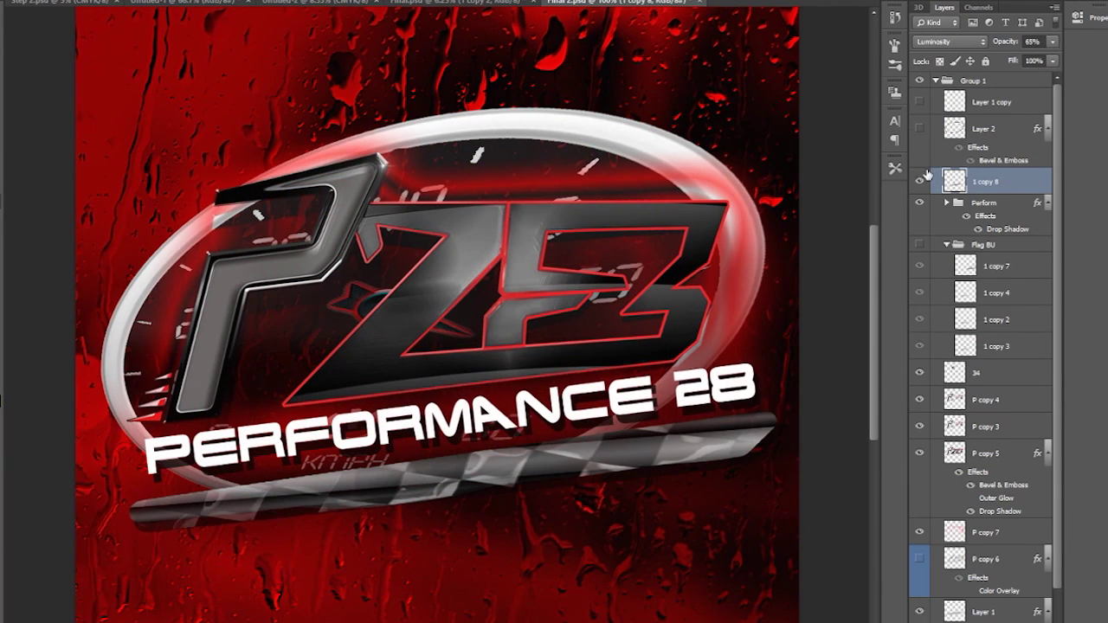
scroll(919, 87, down, 2)
click(952, 468)
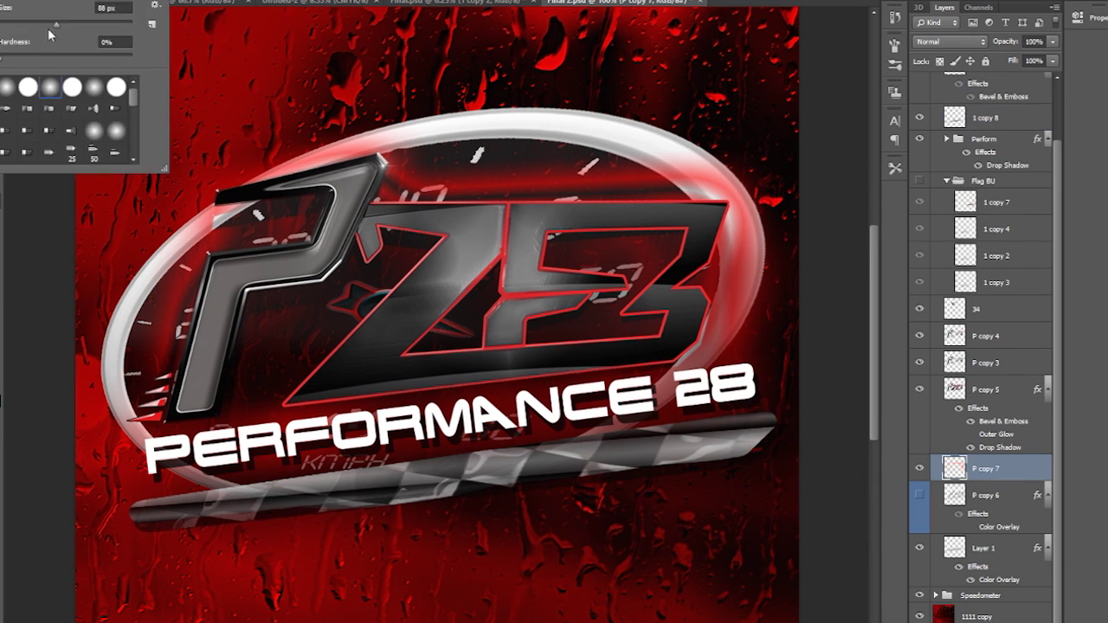
click(920, 470)
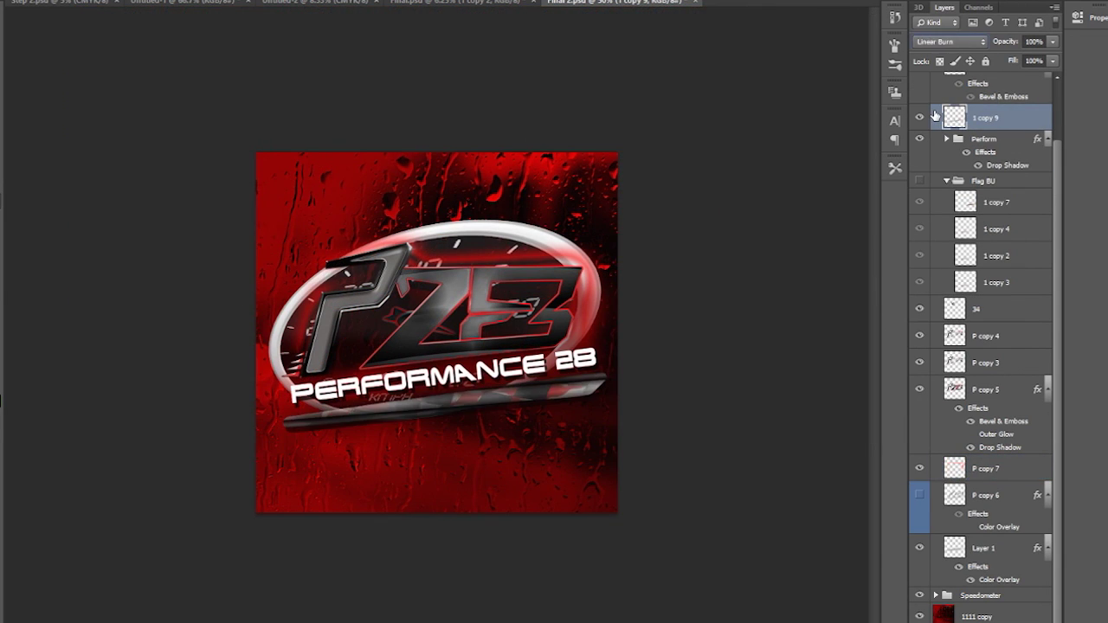
Show the oval outline on Layer 2 and give it a red Color Overlay.
scroll(934, 116, up, 2)
click(920, 128)
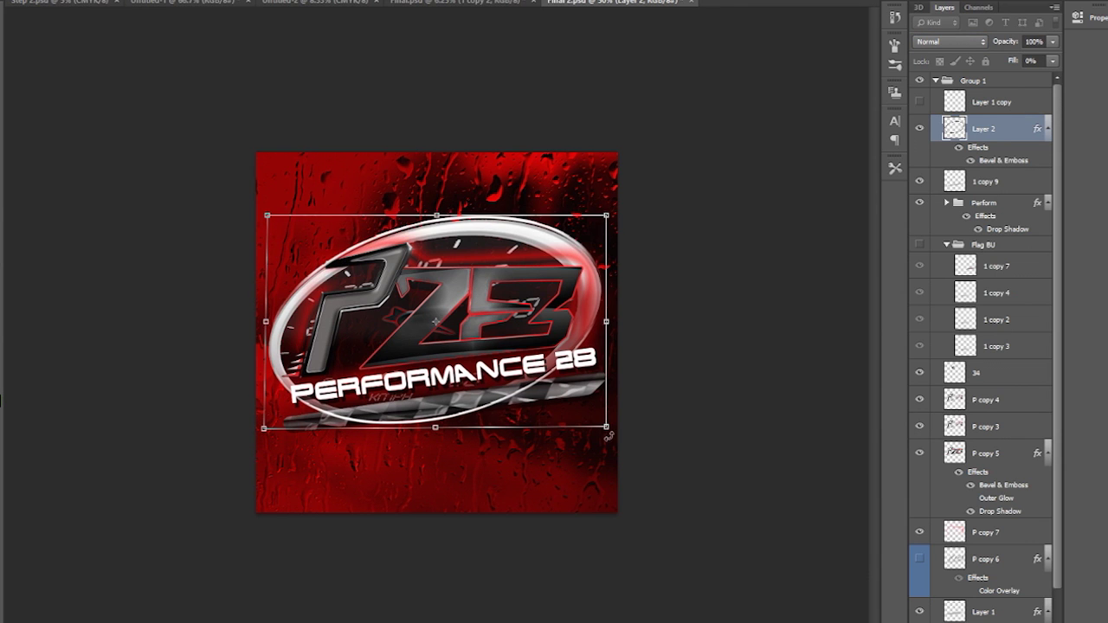
scroll(982, 346, down, 5)
double_click(1004, 564)
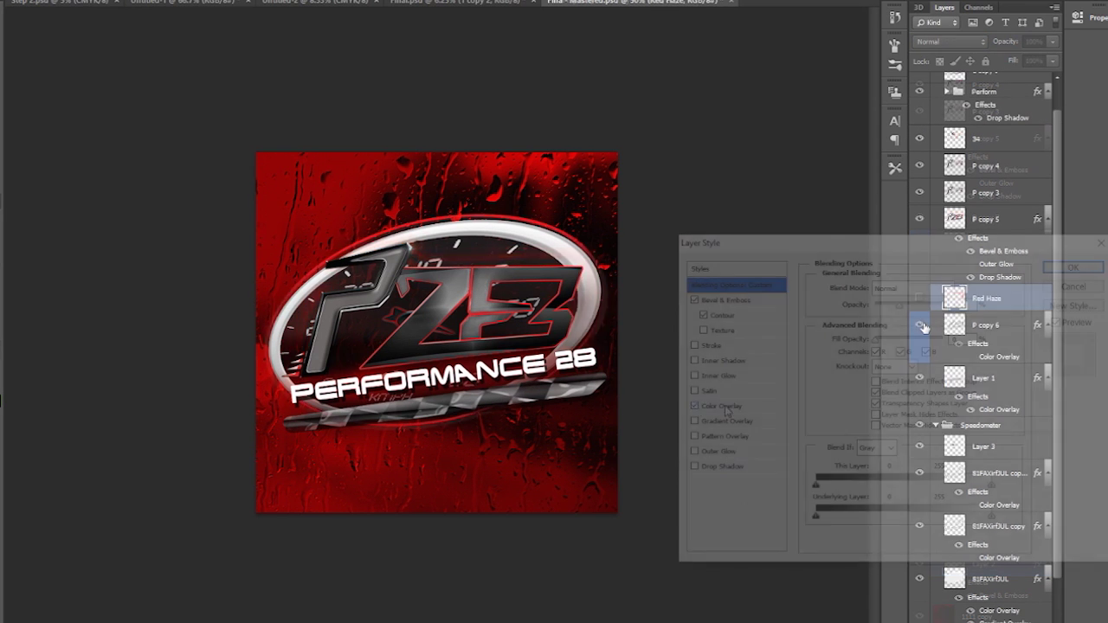
Rename the P copy 6 layer as White Haze and mark it with a red colour label.
double_click(985, 324)
text(W)
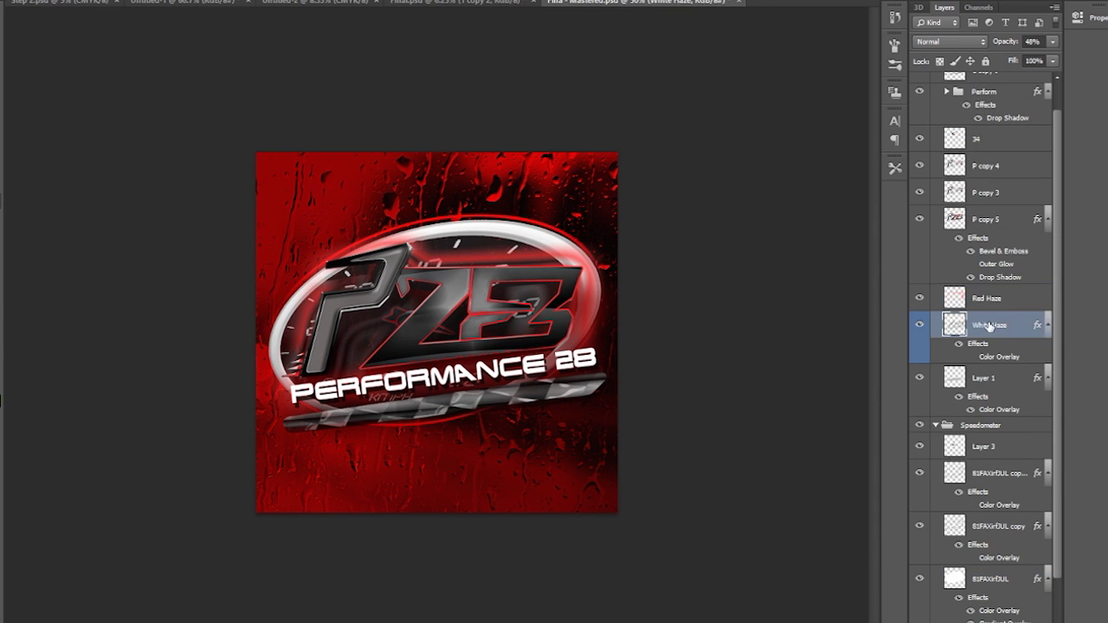
right_click(989, 326)
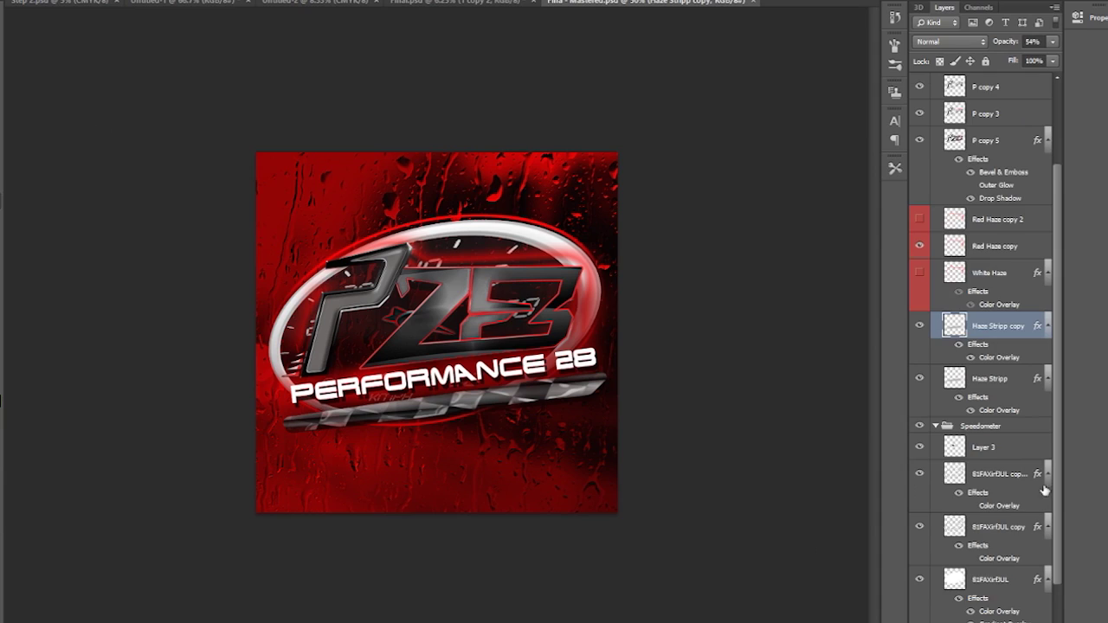
Trim the Flag layer along the strip's lower edge using a selection of the area beneath it, and duplicate the layer.
right_click(444, 442)
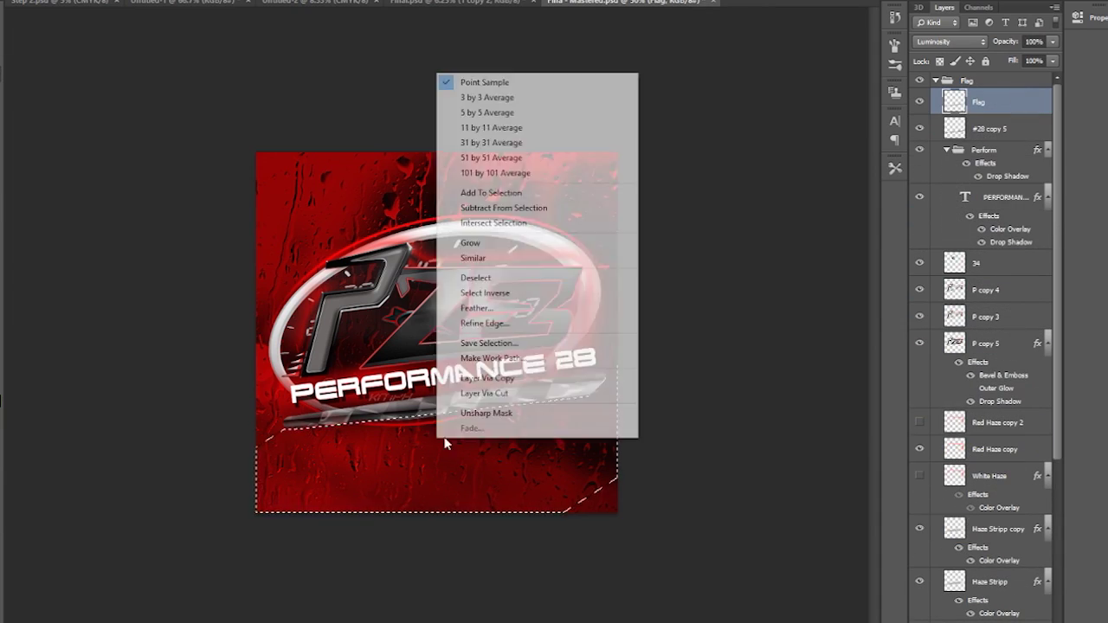
click(719, 290)
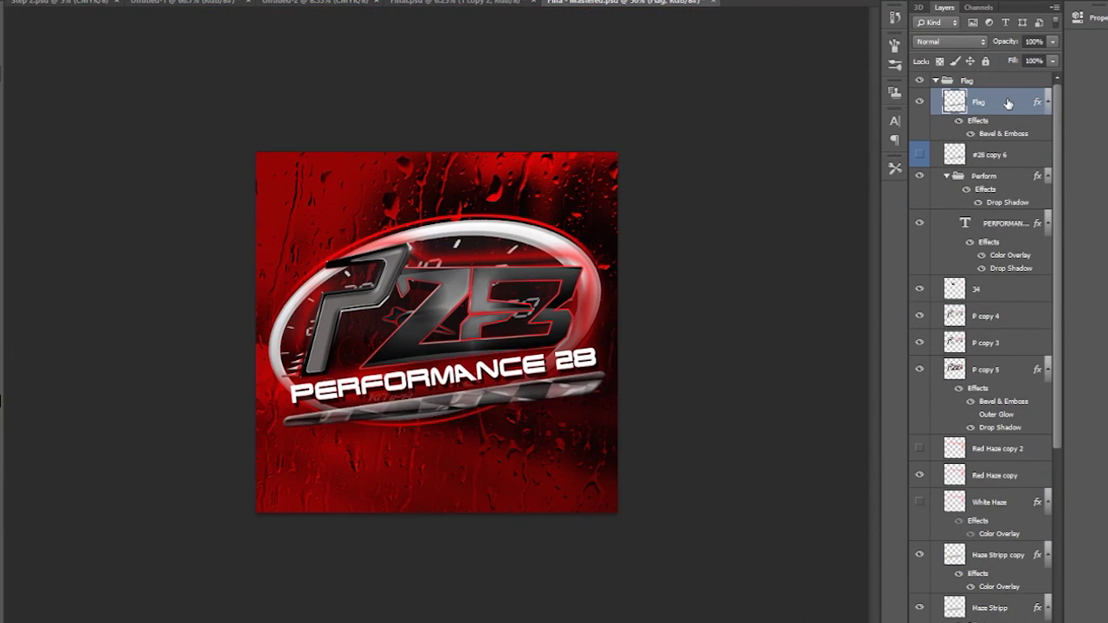
right_click(1008, 103)
click(978, 156)
key(Return)
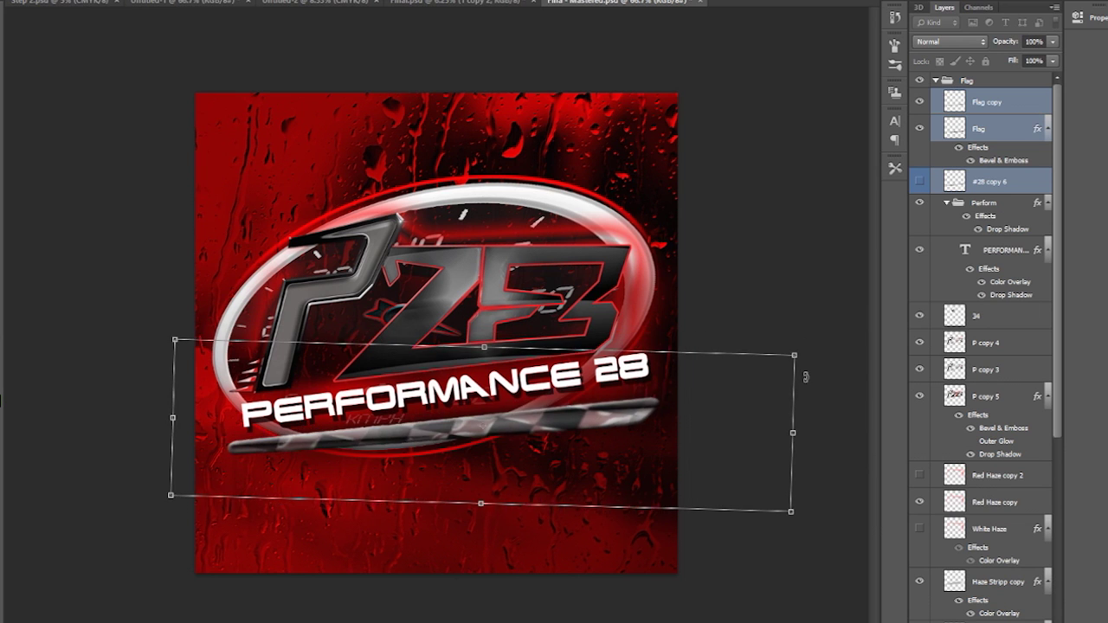
Rotate the Flag, Flag copy and #28 copy 6 layers together and fit them beneath the PERFORMANCE 28 text.
drag(805, 376, 629, 425)
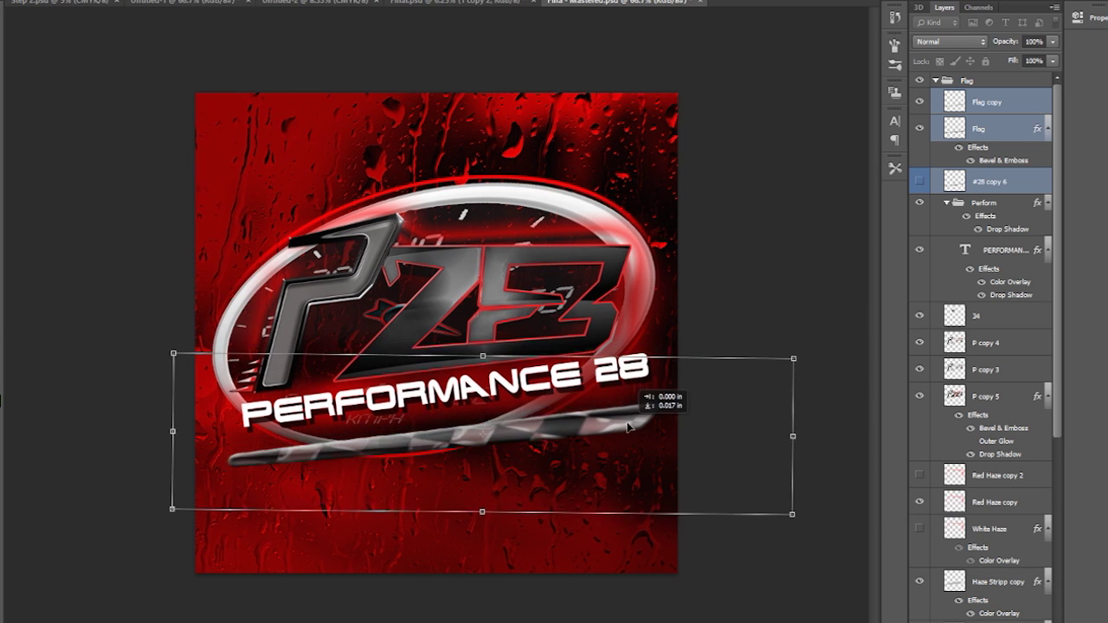
drag(484, 337, 482, 325)
drag(487, 382, 489, 385)
drag(731, 378, 817, 329)
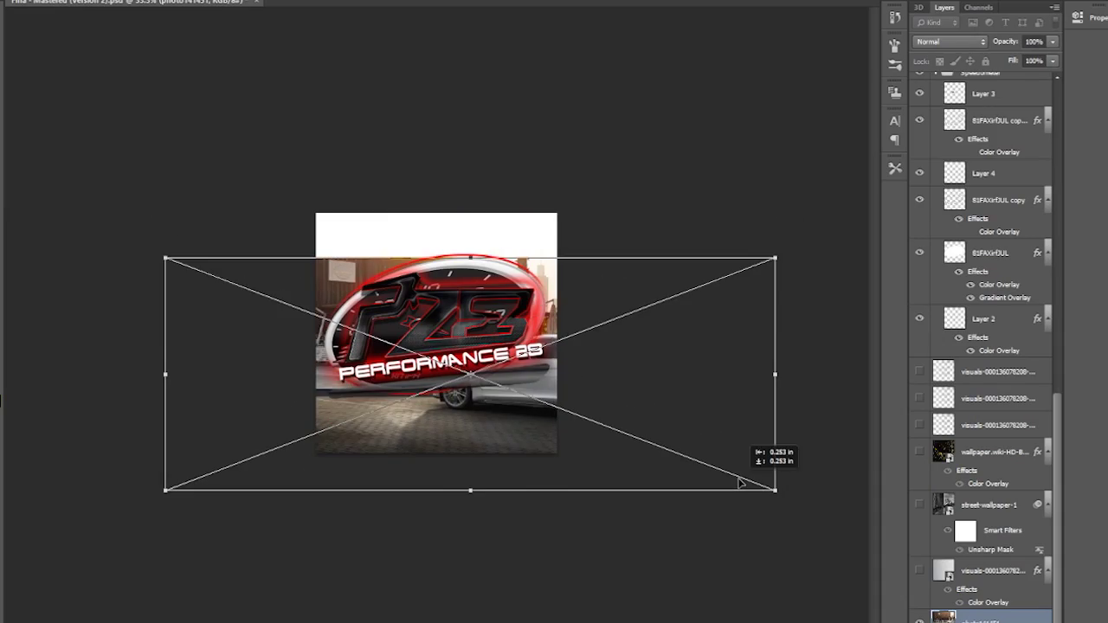
Enlarge, rotate and reposition the photo141451 picture so its paved floor lies behind the lower part of the logo.
drag(767, 457, 804, 436)
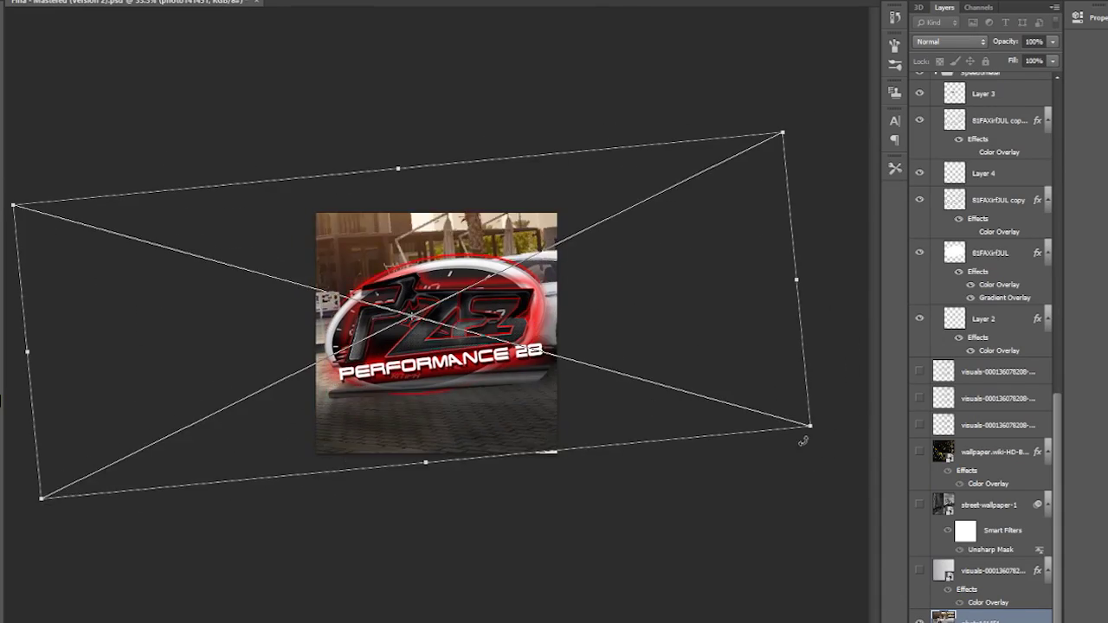
key(Return)
key(alt+t)
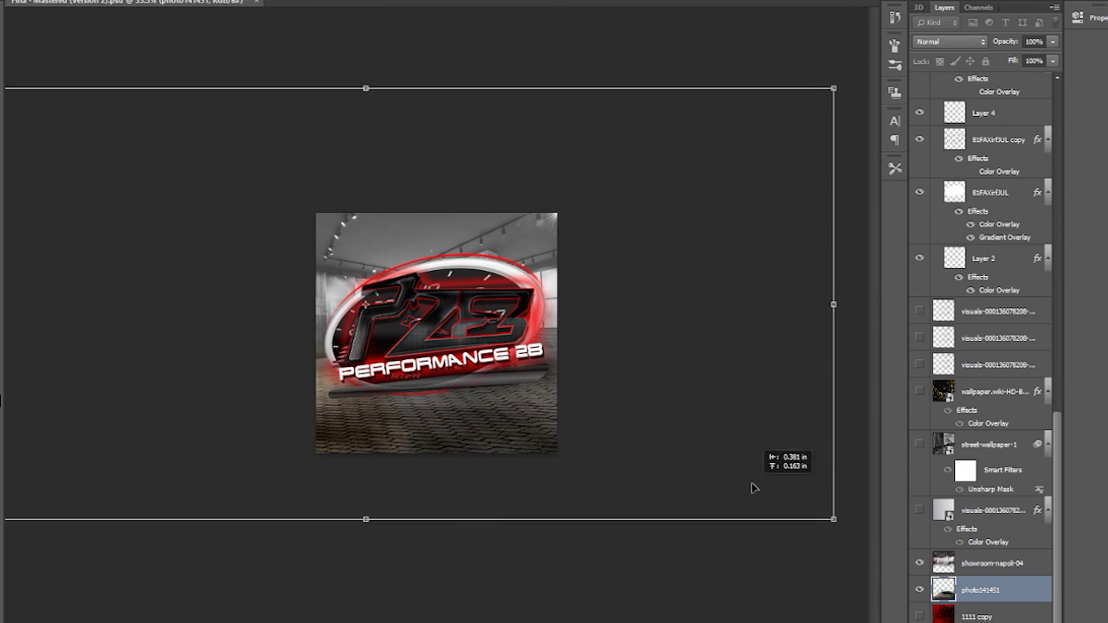
key(Return)
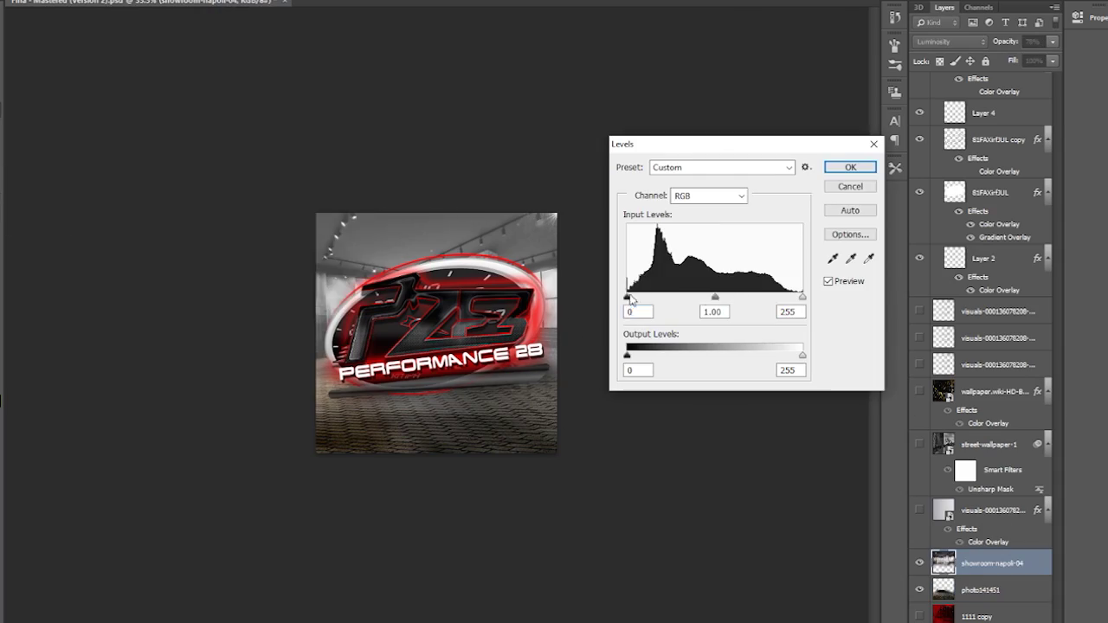